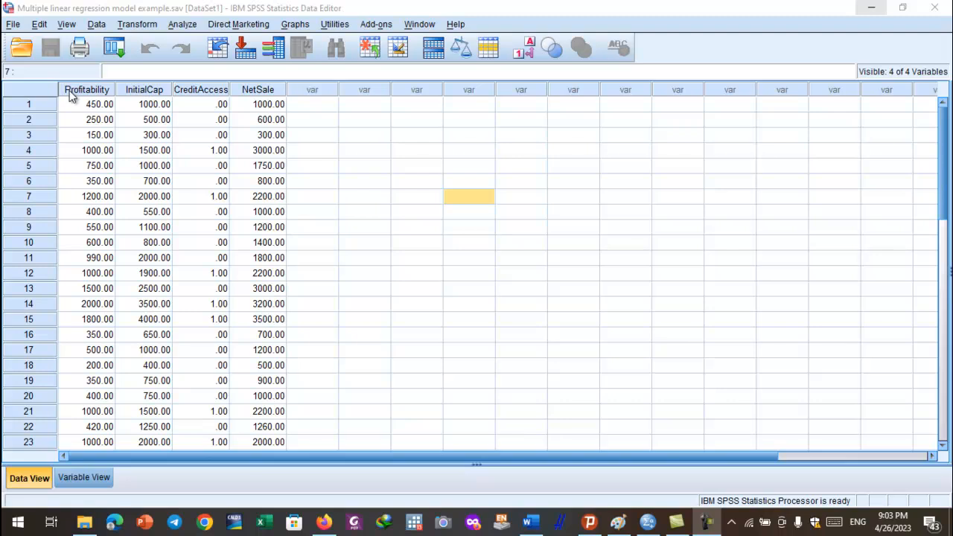
Review the Profitability, InitialCap, CreditAccess and NetSale columns of the dataset.
left_click(68, 90)
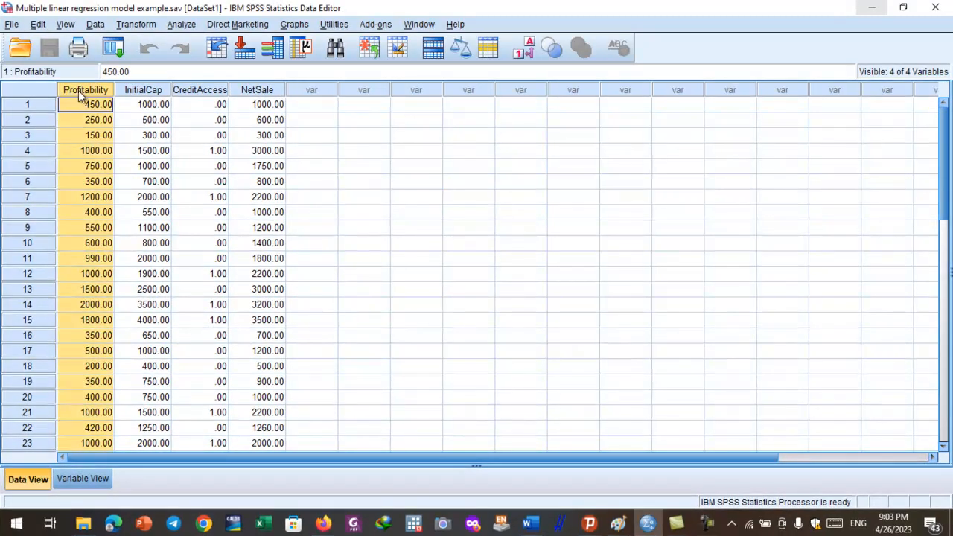
left_click(137, 90)
left_click(205, 90)
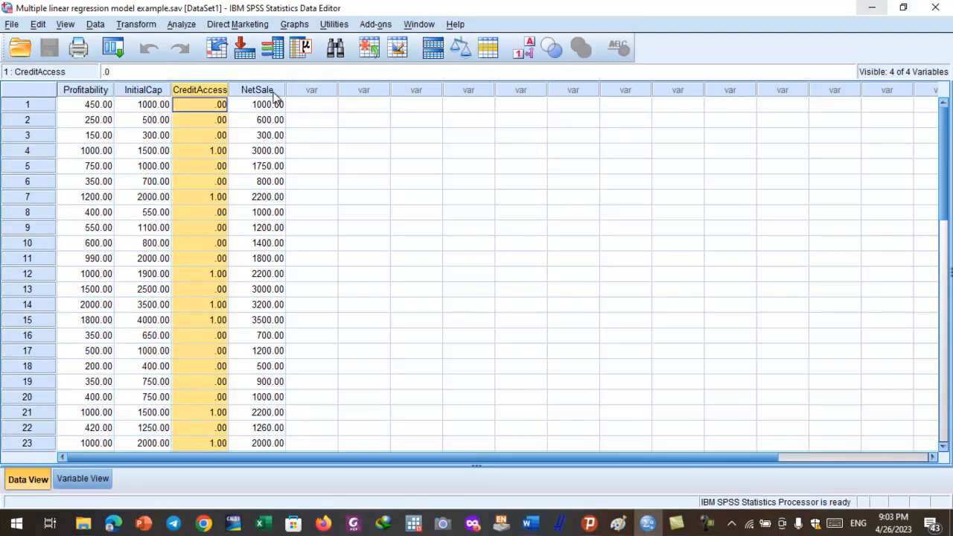
left_click(275, 93)
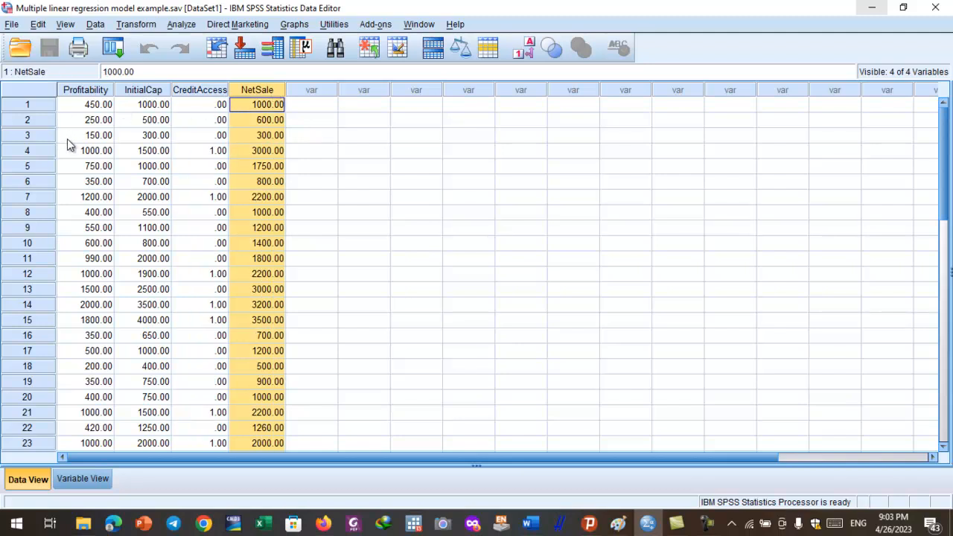
left_click(88, 92)
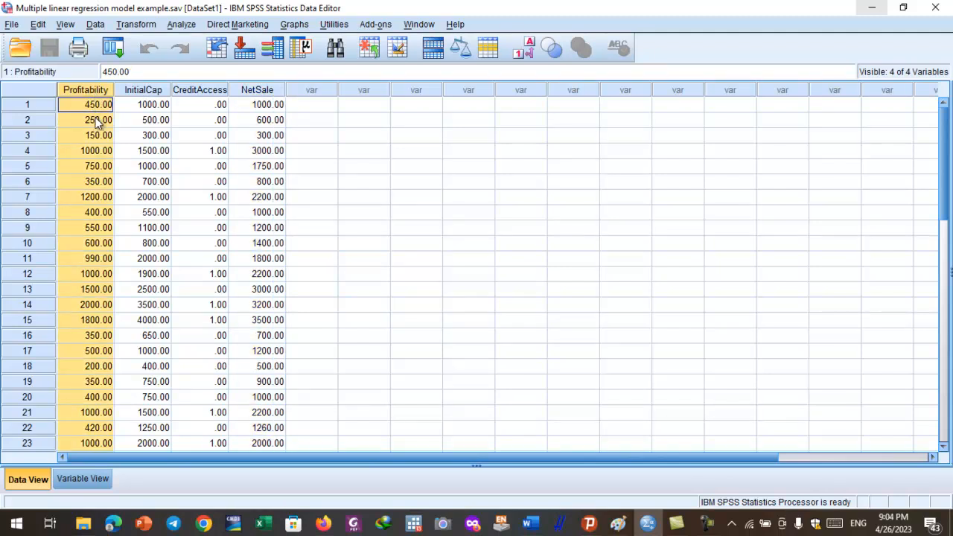
left_click(149, 91)
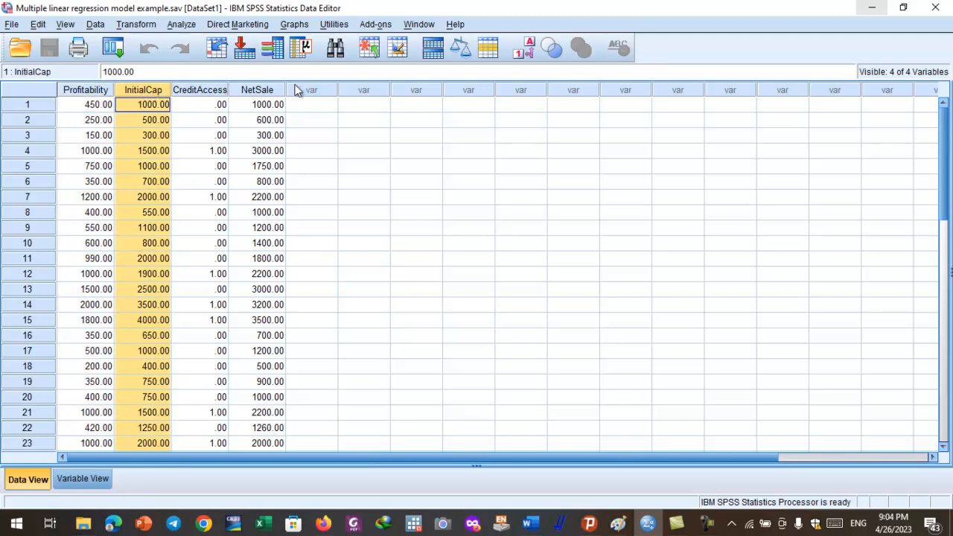
left_click(269, 92)
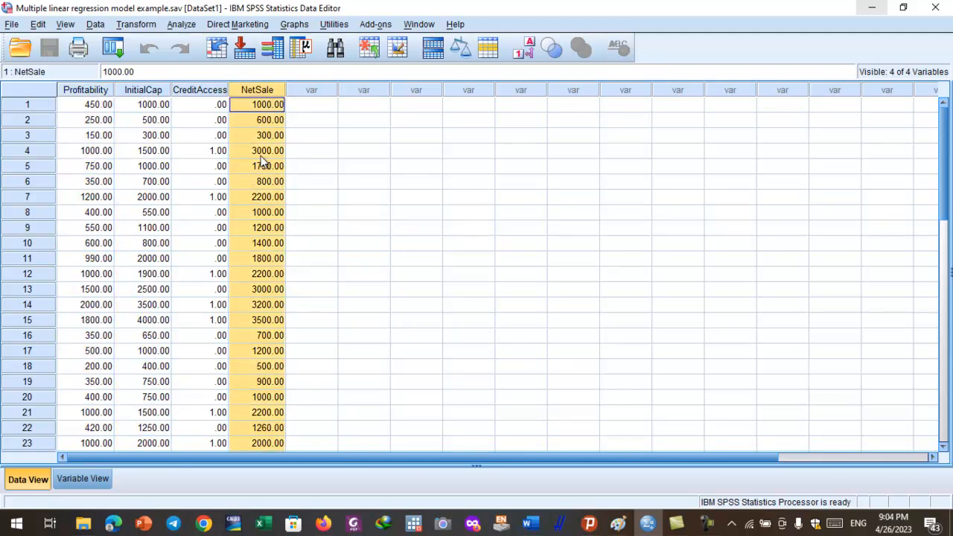
Examine how the CreditAccess variable is coded in its first four cases.
left_click(208, 95)
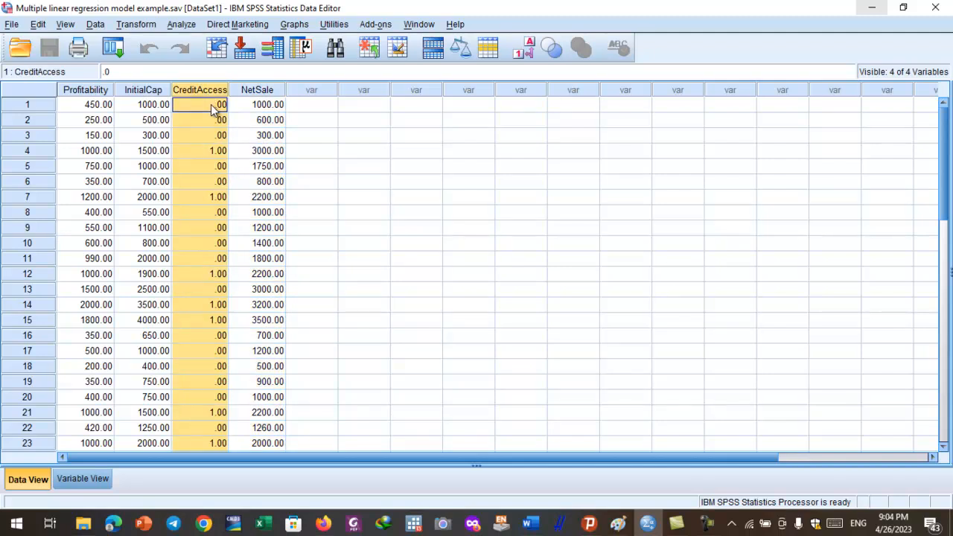
left_click(212, 109)
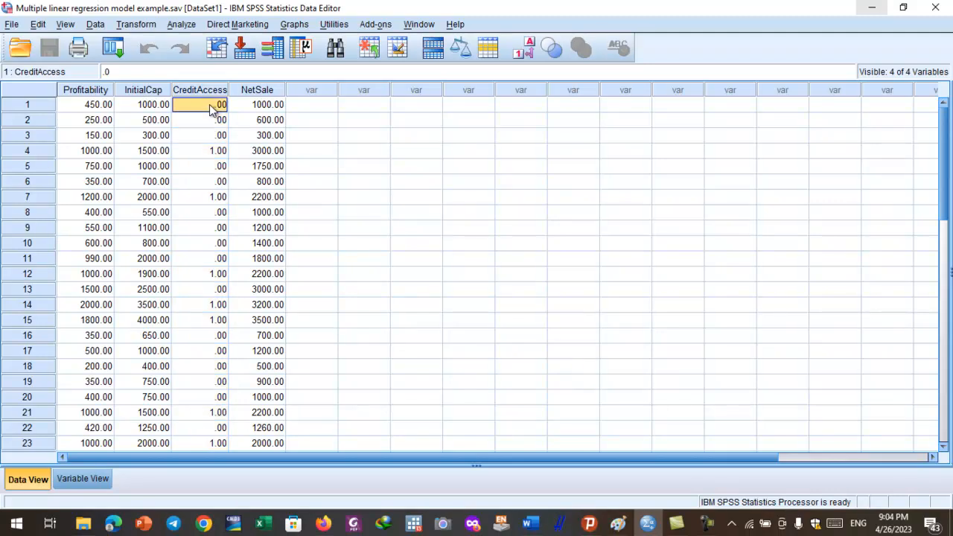
left_click(210, 123)
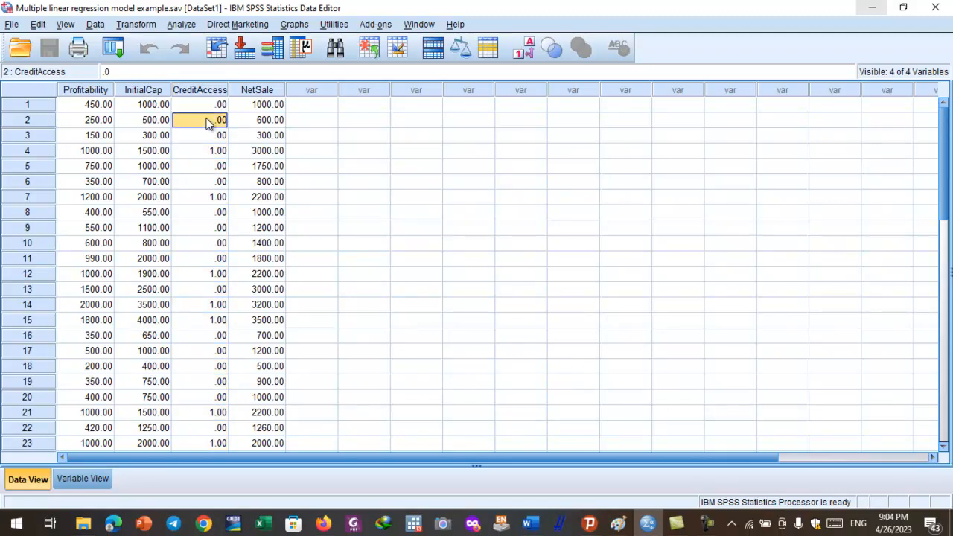
left_click(209, 140)
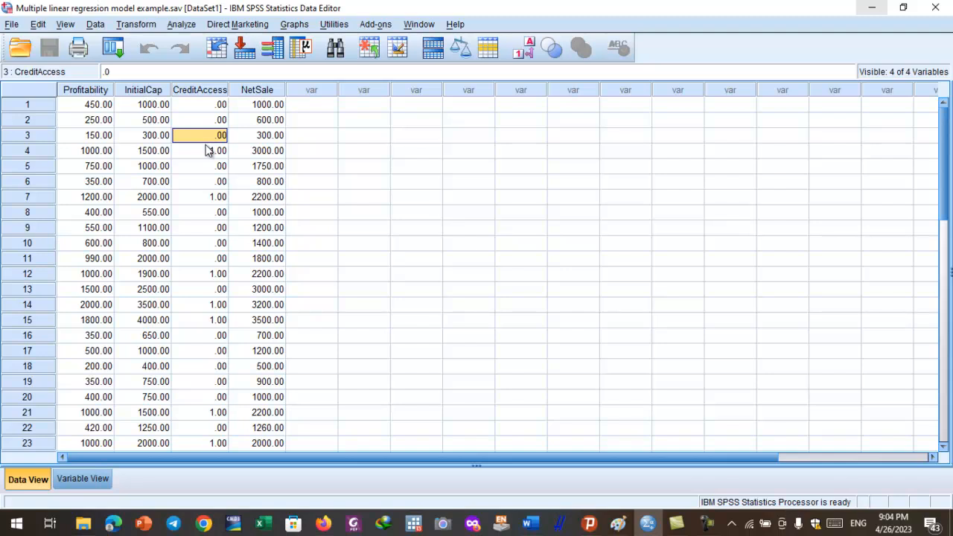
left_click(208, 149)
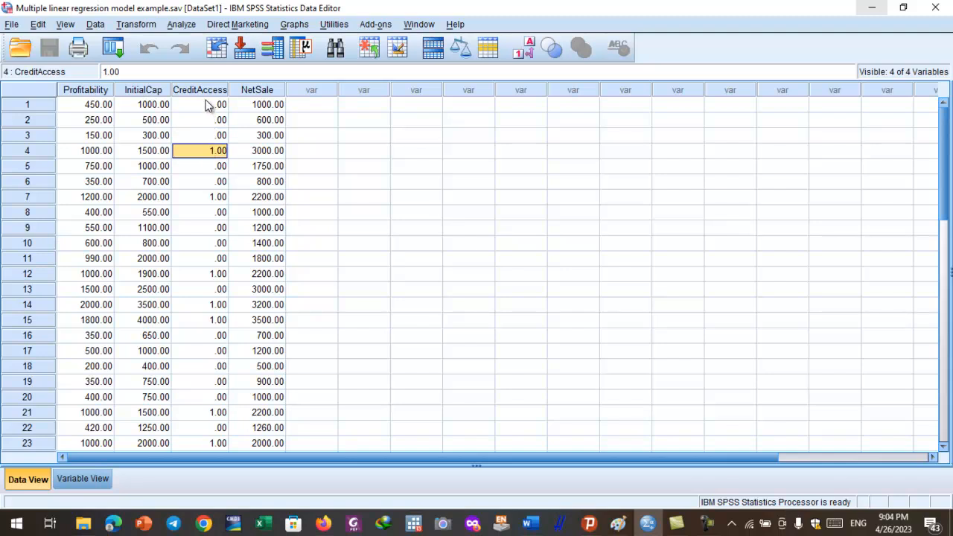
left_click(209, 106)
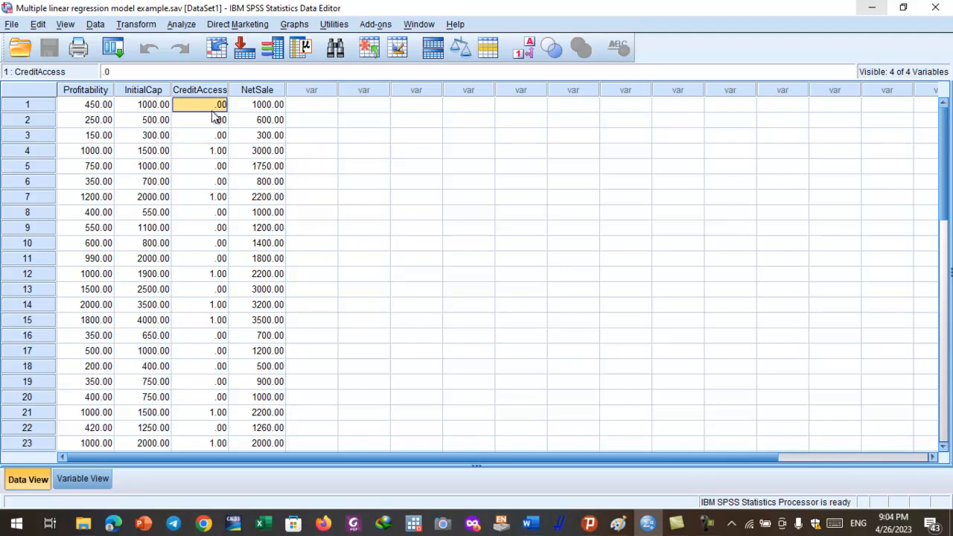
left_click(208, 124)
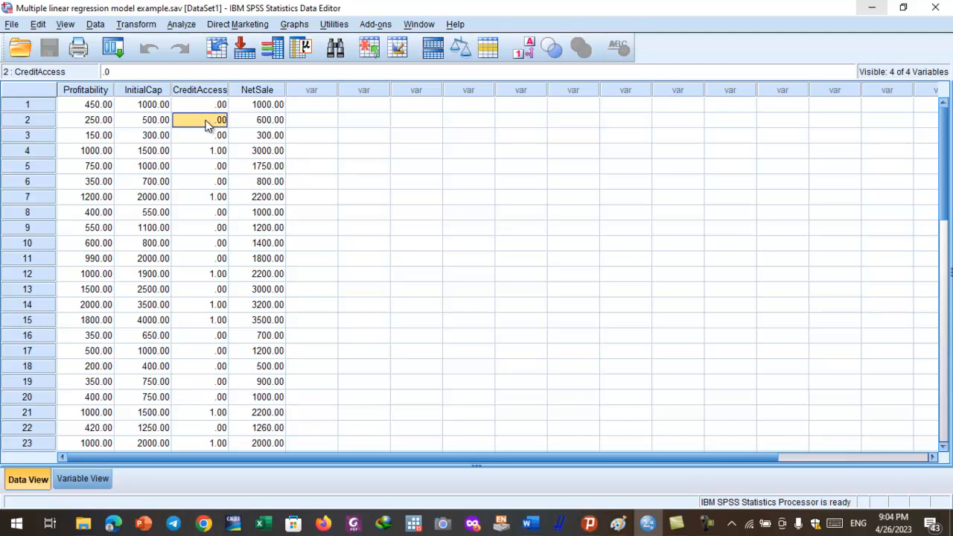
left_click(207, 142)
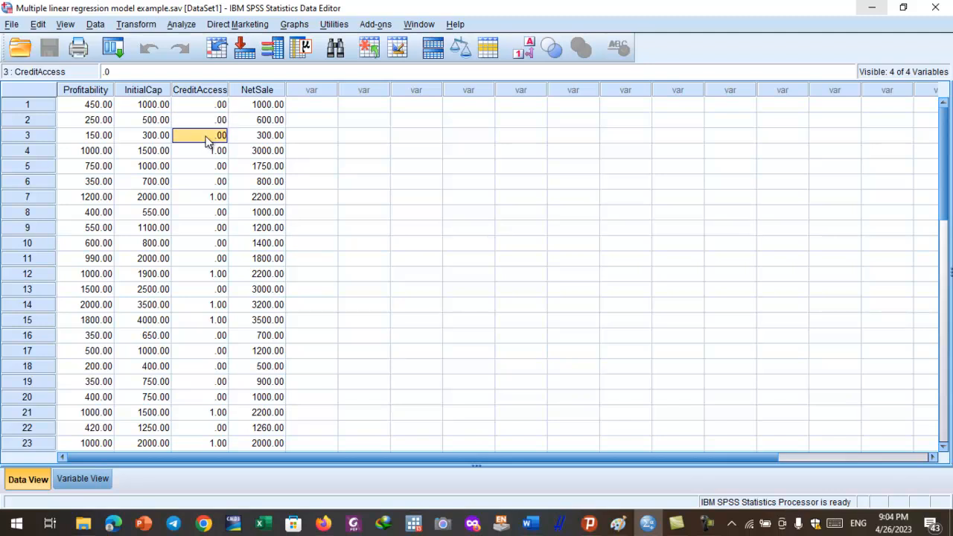
left_click(204, 152)
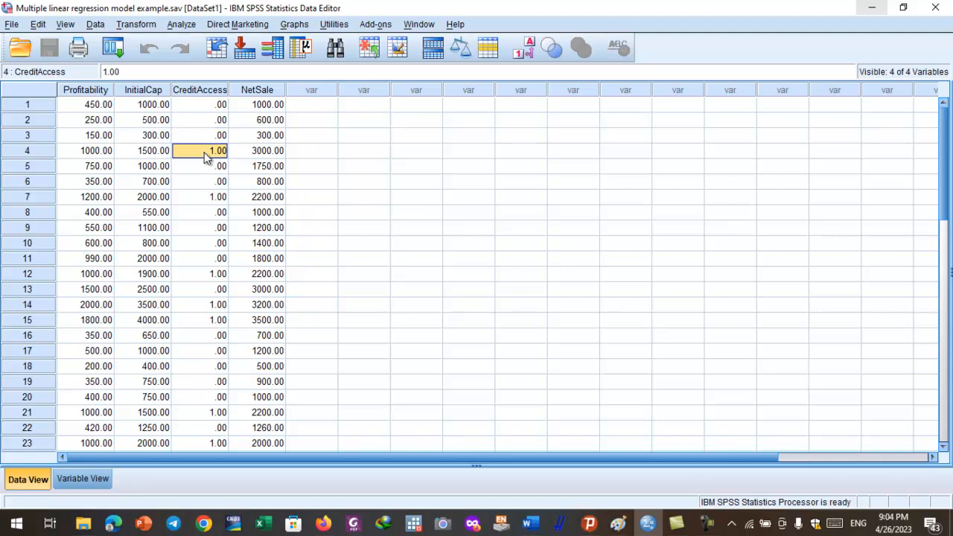
left_click(210, 87)
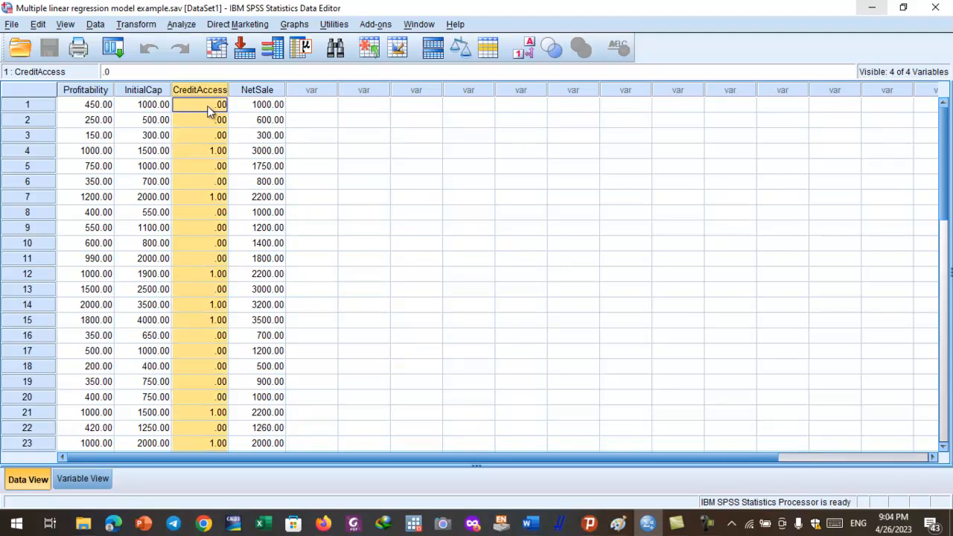
left_click(208, 107)
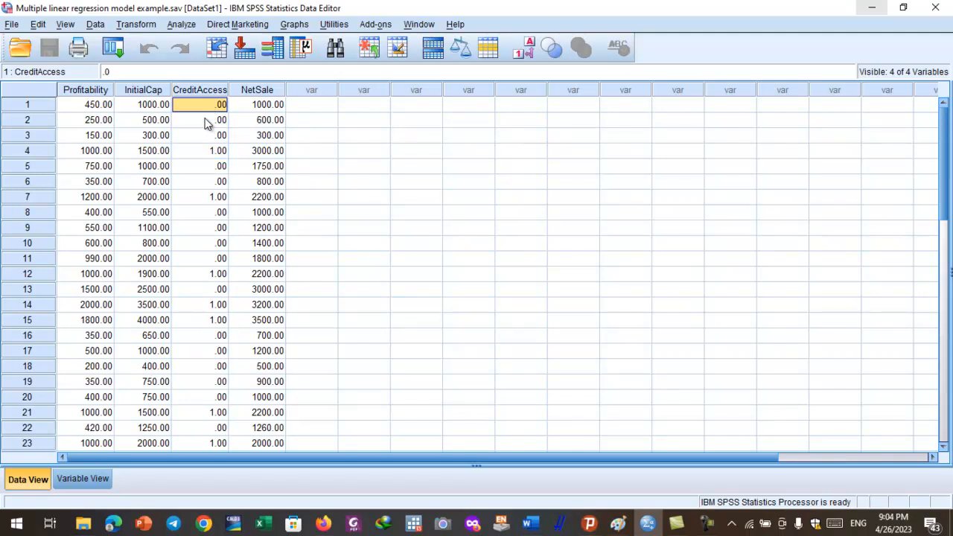
left_click(209, 122)
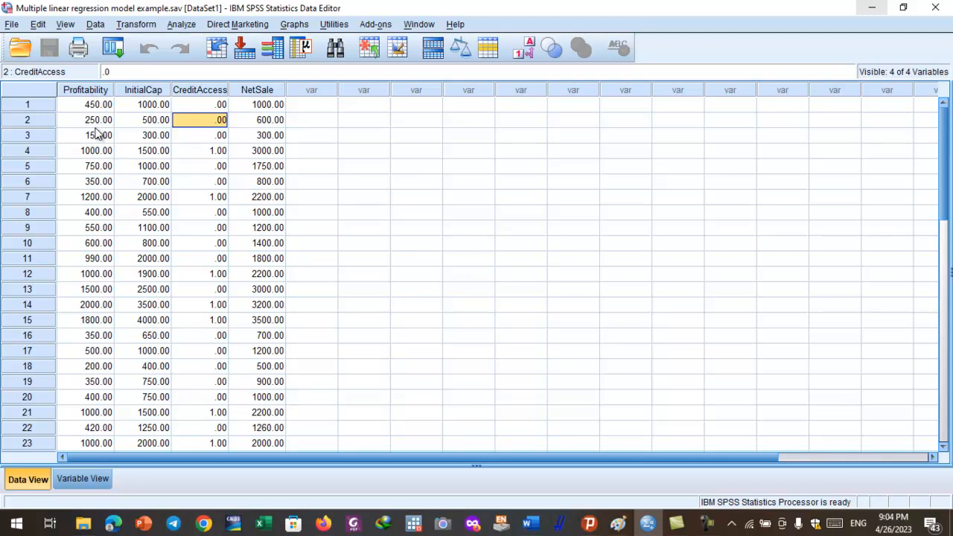
Look over the three scale variables Profitability, InitialCap and NetSale in the dataset.
left_click(87, 90)
left_click(154, 90)
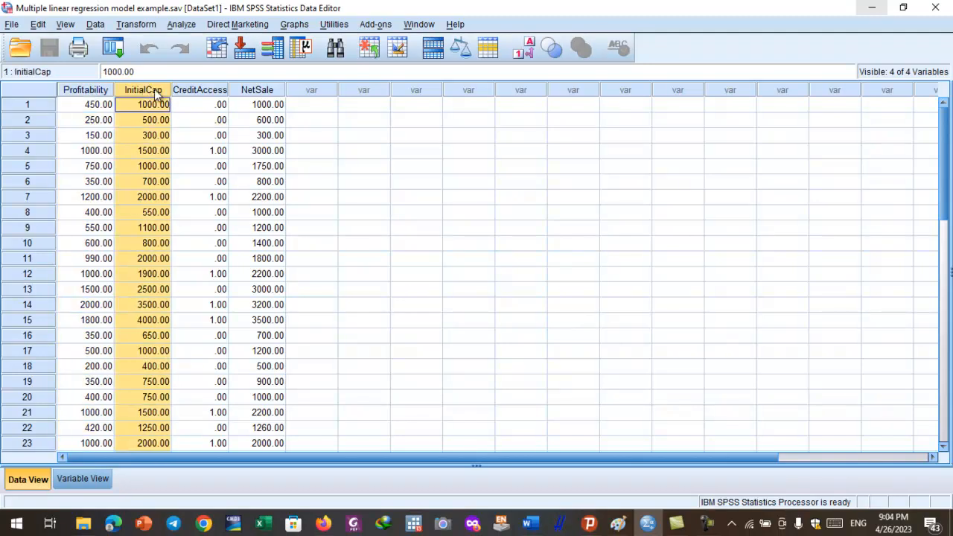
left_click(250, 90)
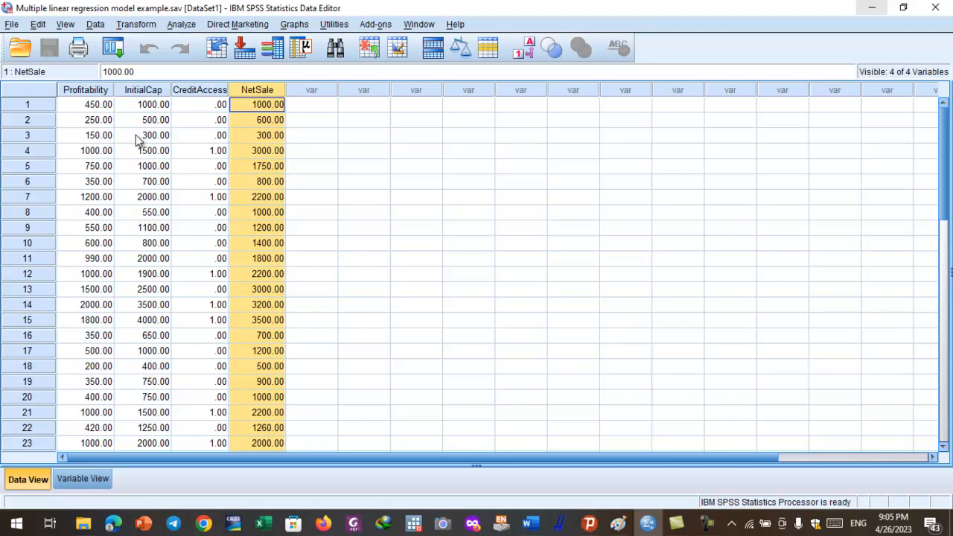
Open the Frequencies analysis from the descriptive statistics and reset its previous settings.
left_click(183, 25)
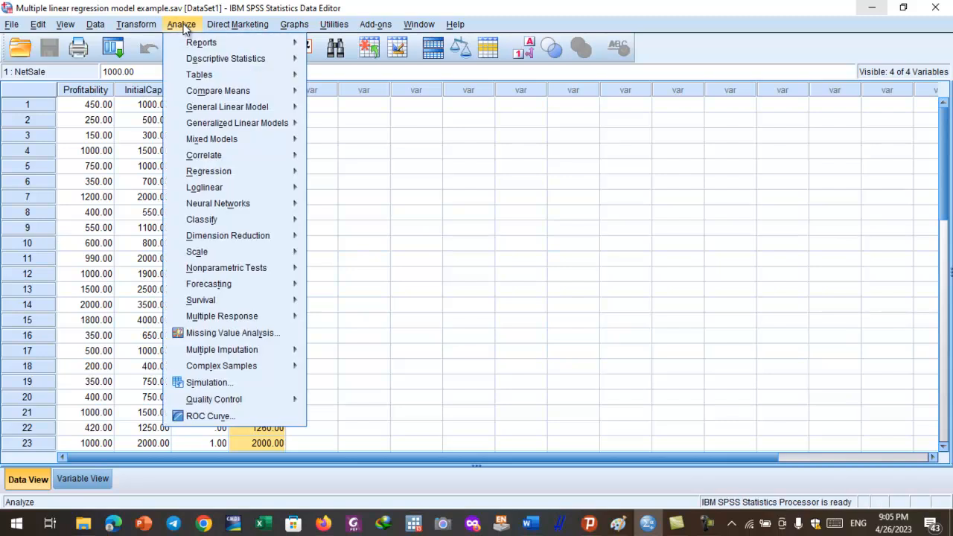
mouse_move(195, 61)
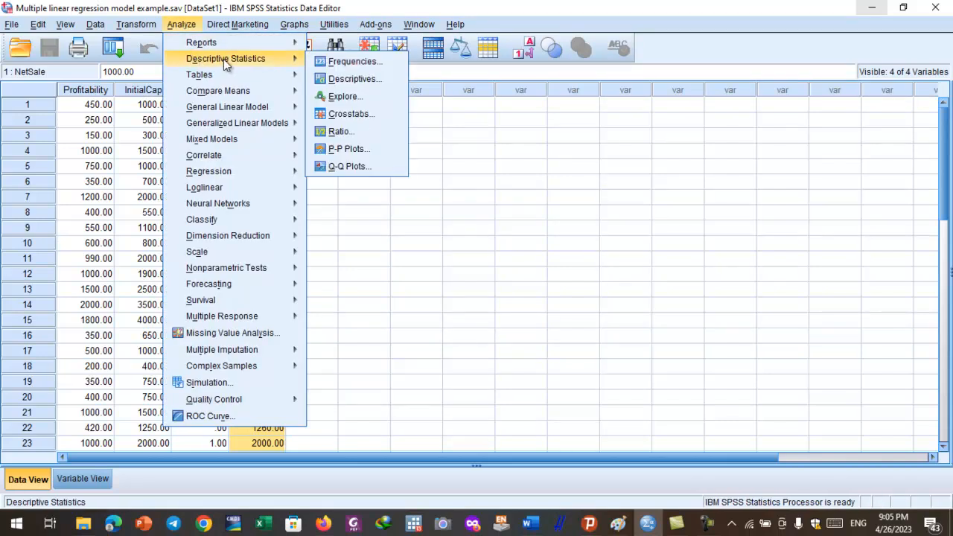
left_click(349, 61)
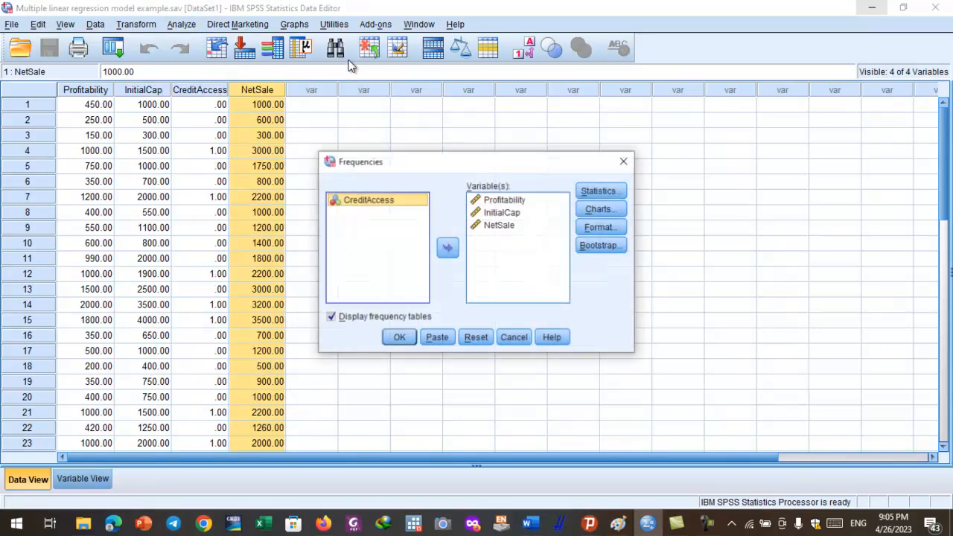
left_click(522, 195)
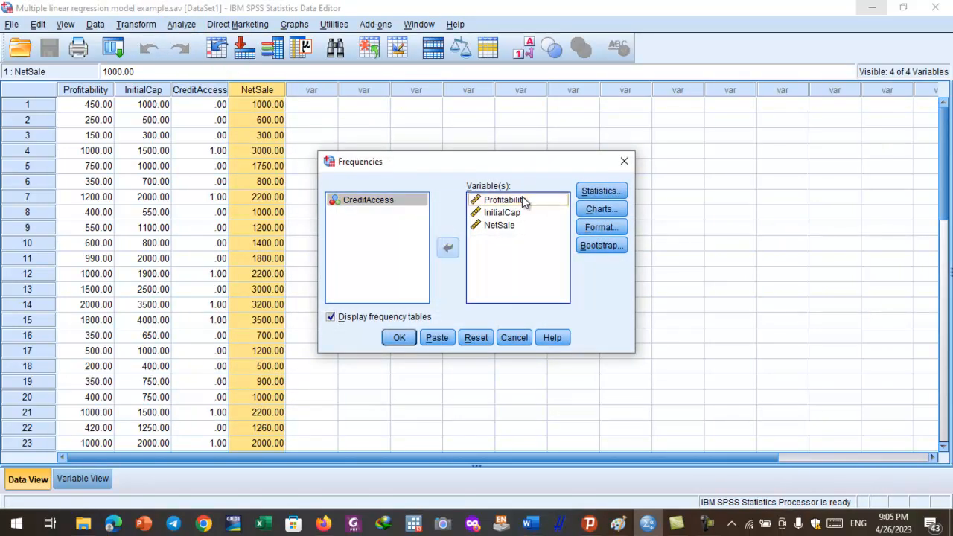
left_click(477, 338)
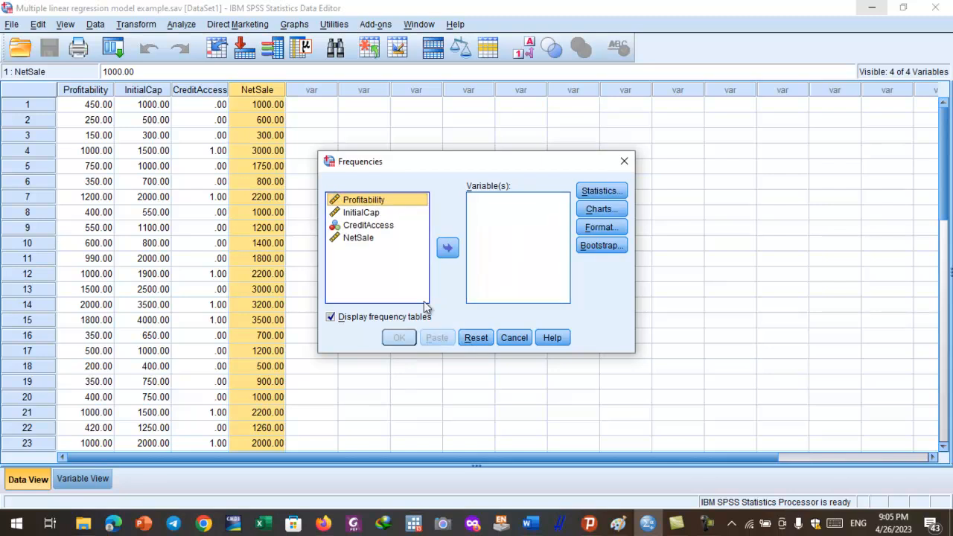
Add Profitability, InitialCap and NetSale as the variables for the Frequencies analysis.
left_click(362, 214)
left_click(363, 205)
left_click(448, 249)
left_click(362, 200)
left_click(448, 249)
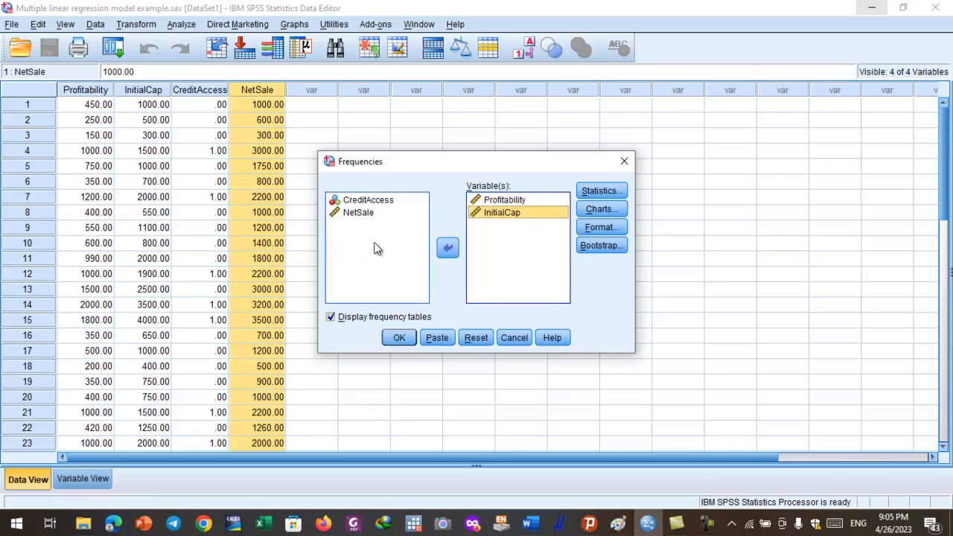
left_click(355, 212)
left_click(448, 249)
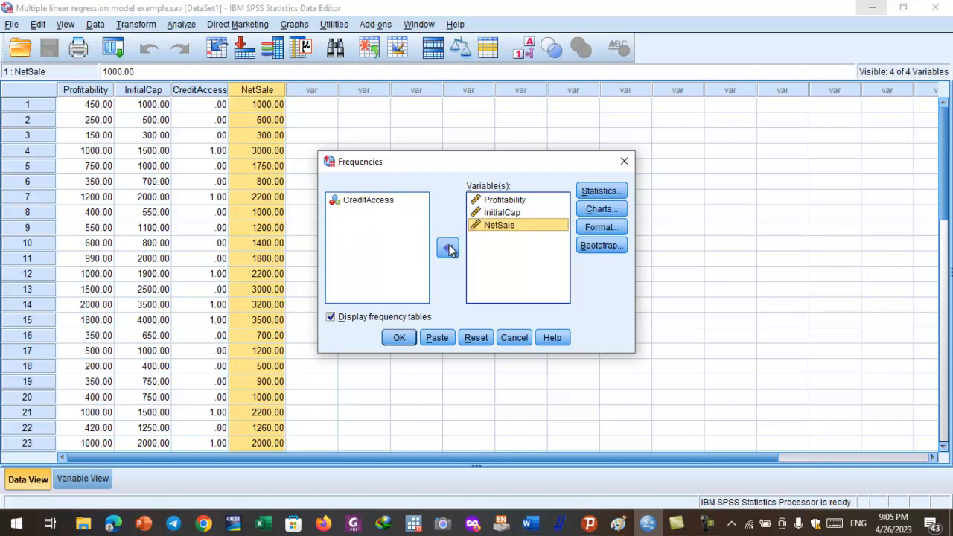
Request the mean, median, skewness and kurtosis statistics for the Frequencies analysis.
left_click(598, 193)
left_click(527, 165)
left_click(521, 182)
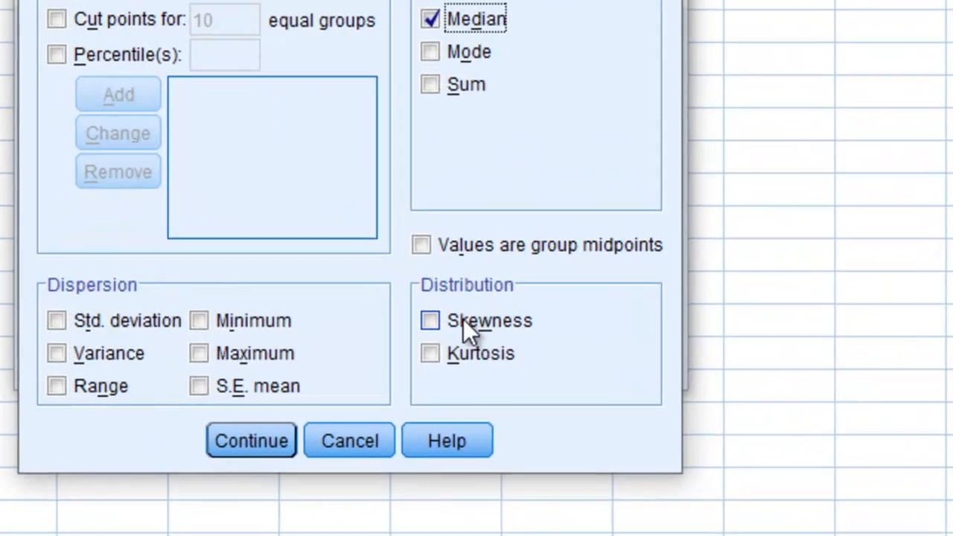
left_click(527, 322)
left_click(432, 354)
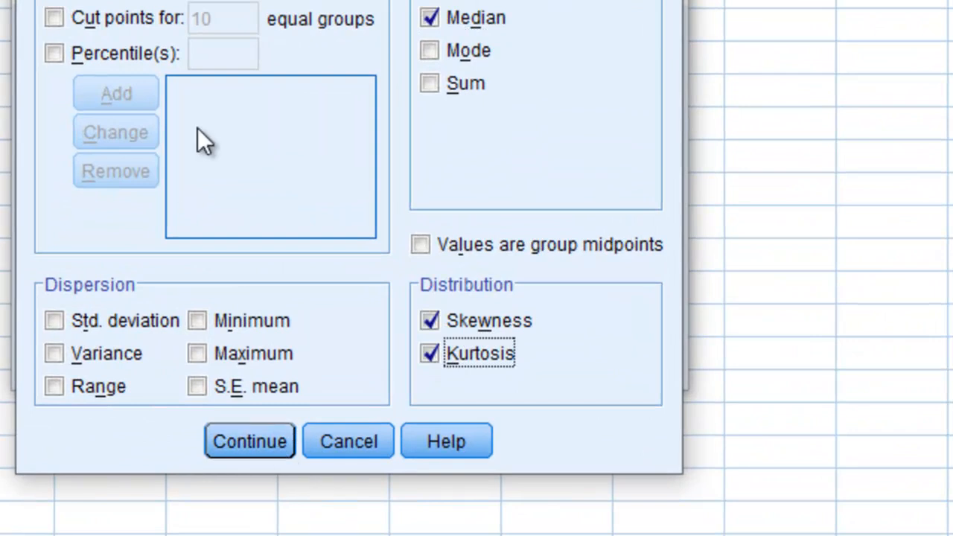
left_click(225, 447)
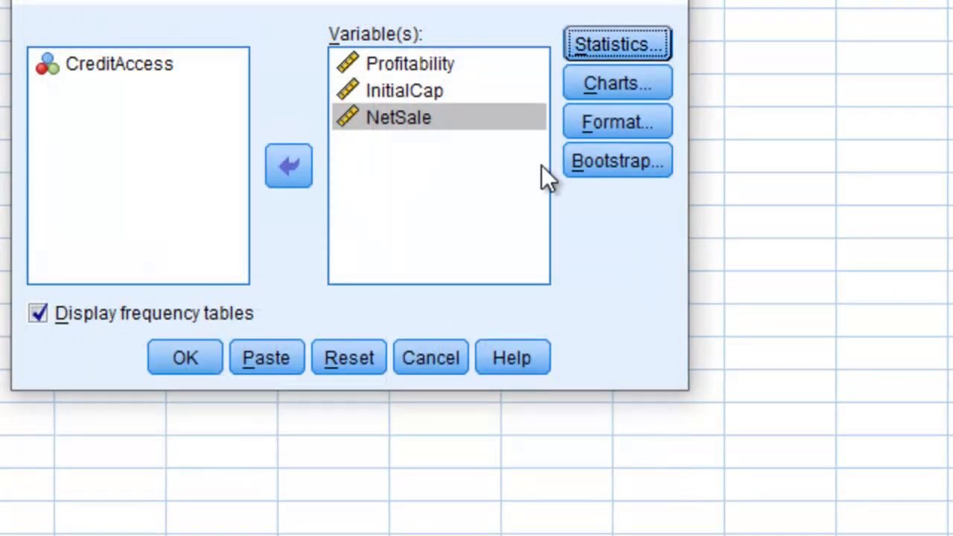
Request histograms with the normal curve shown and run the Frequencies analysis.
left_click(598, 87)
left_click(258, 176)
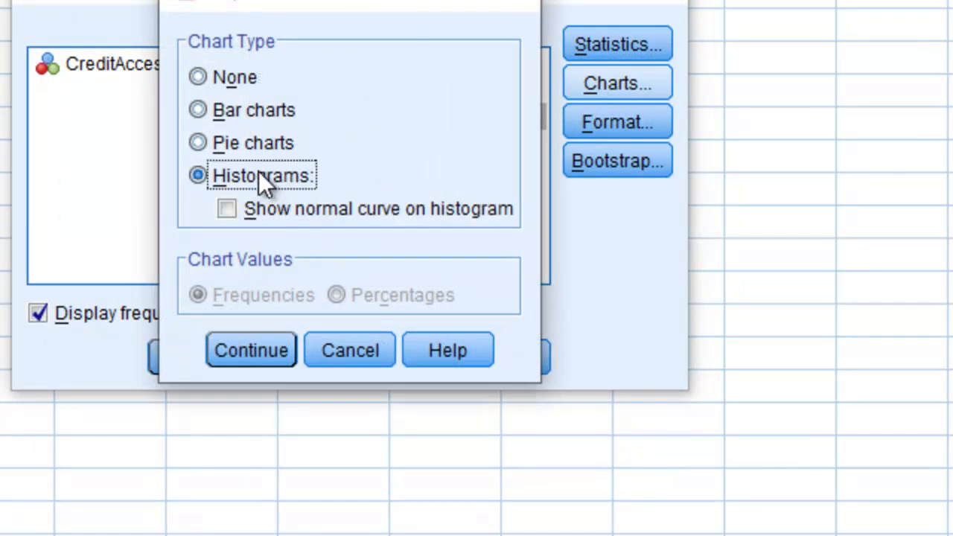
left_click(223, 207)
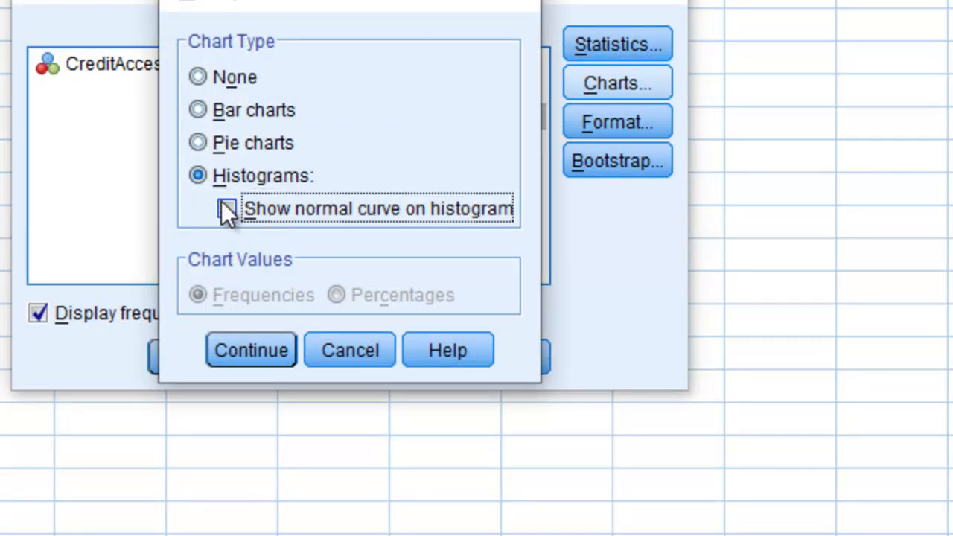
left_click(253, 347)
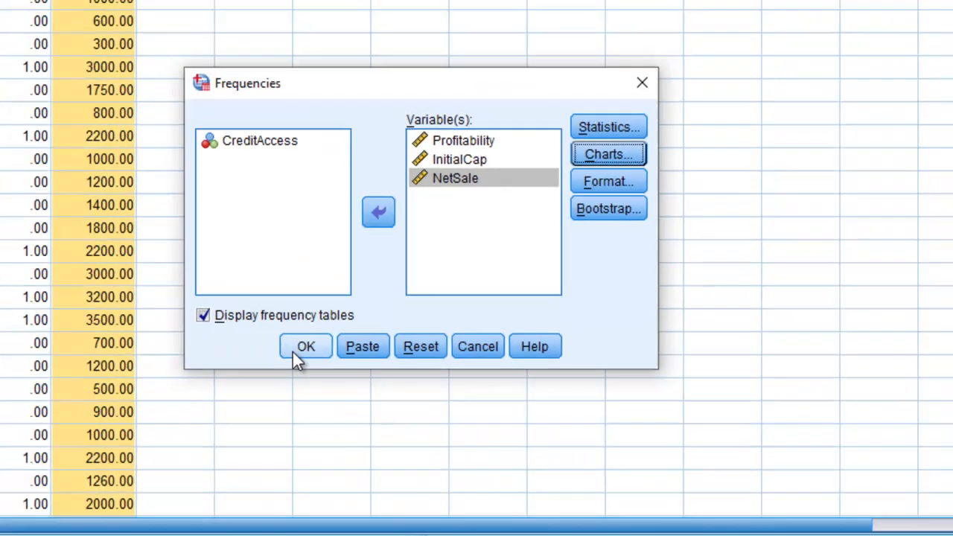
left_click(186, 358)
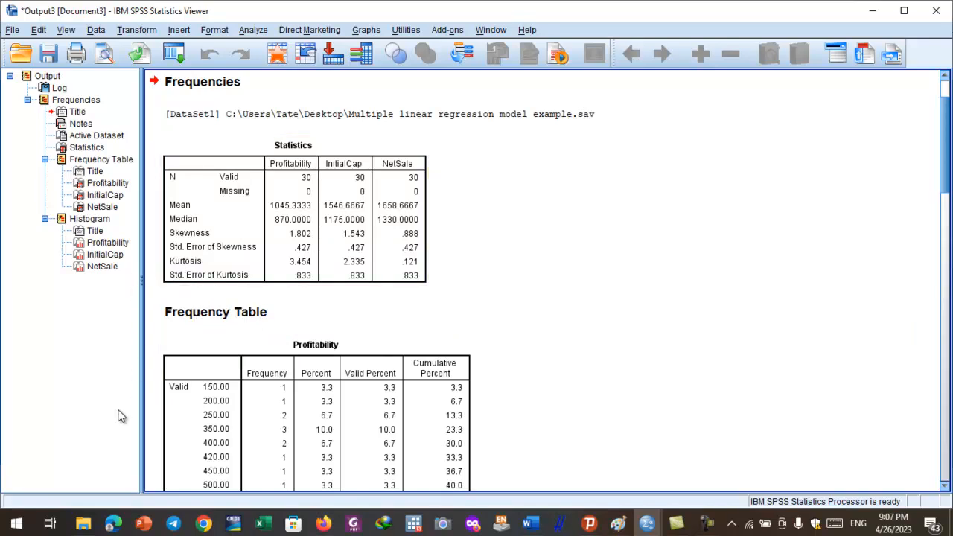
Examine the Frequencies statistics, frequency tables and normal-curve histograms for Profitability, InitialCap and NetSale.
scroll(355, 339, "down", 2)
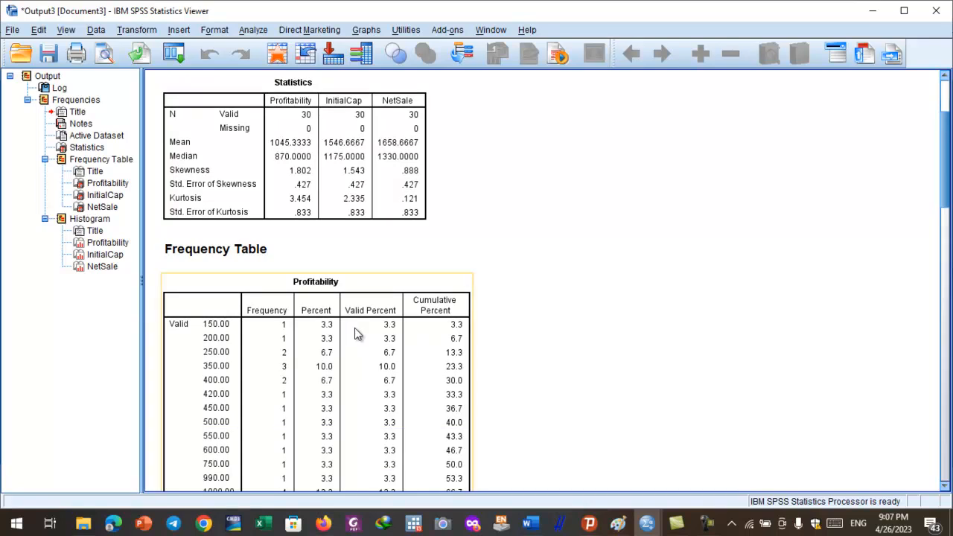
scroll(357, 312, "down", 20)
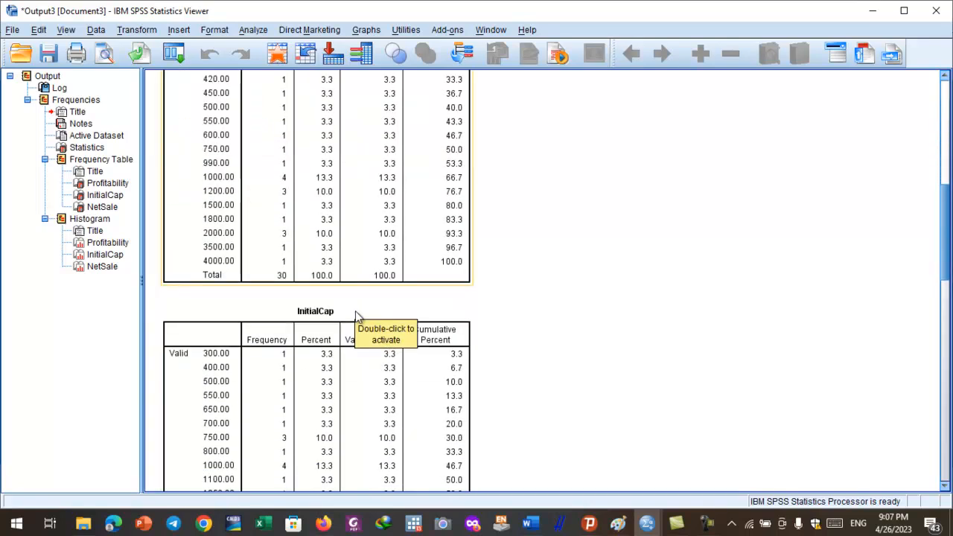
scroll(355, 317, "down", 20)
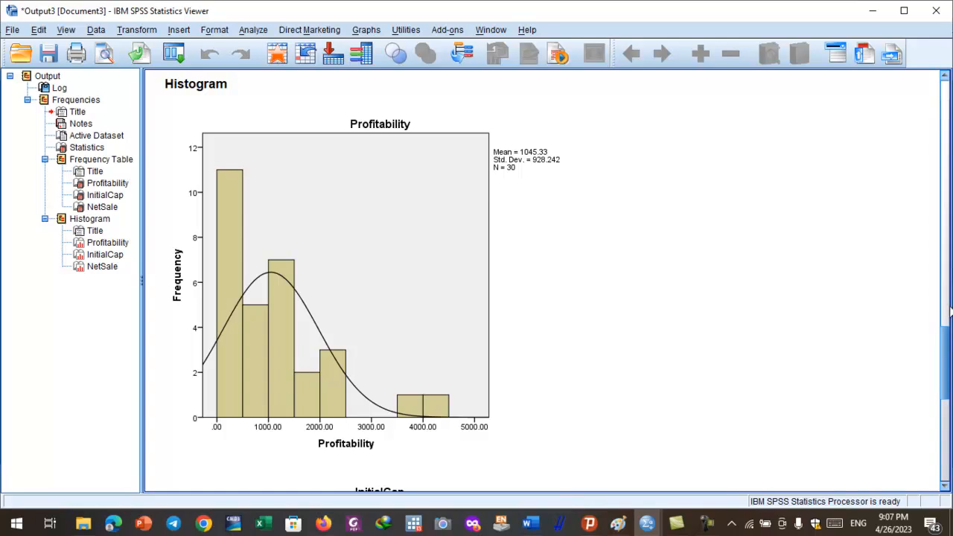
left_click(495, 436)
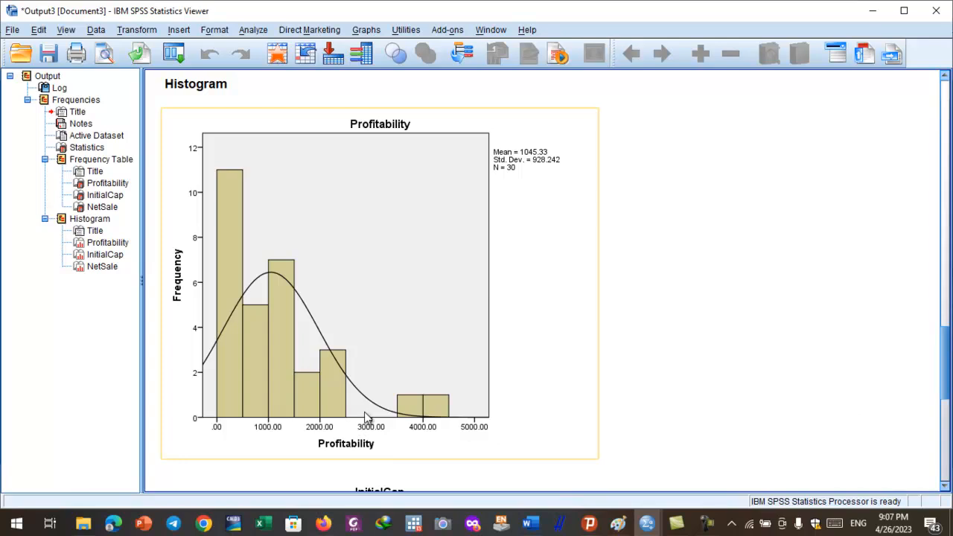
left_click(153, 395)
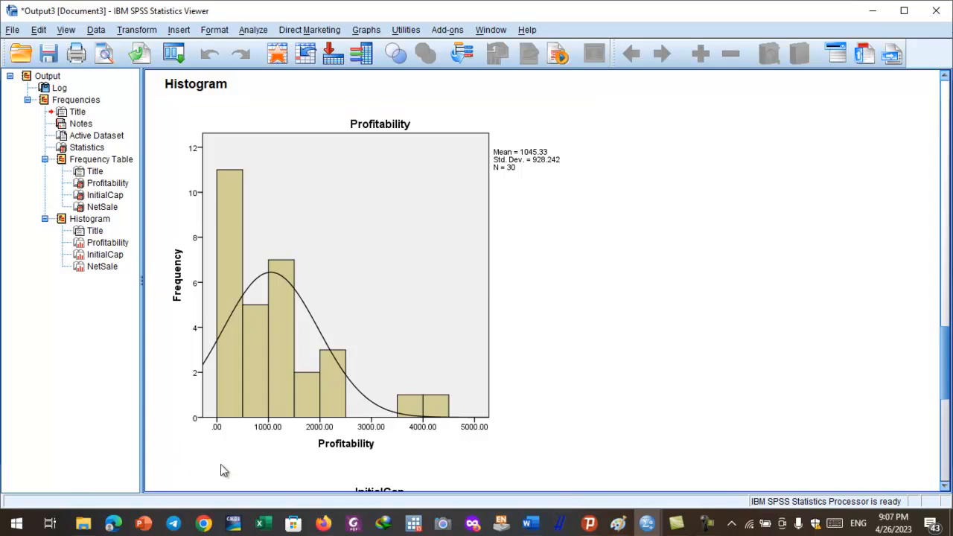
scroll(246, 414, "down", 3)
scroll(248, 419, "down", 3)
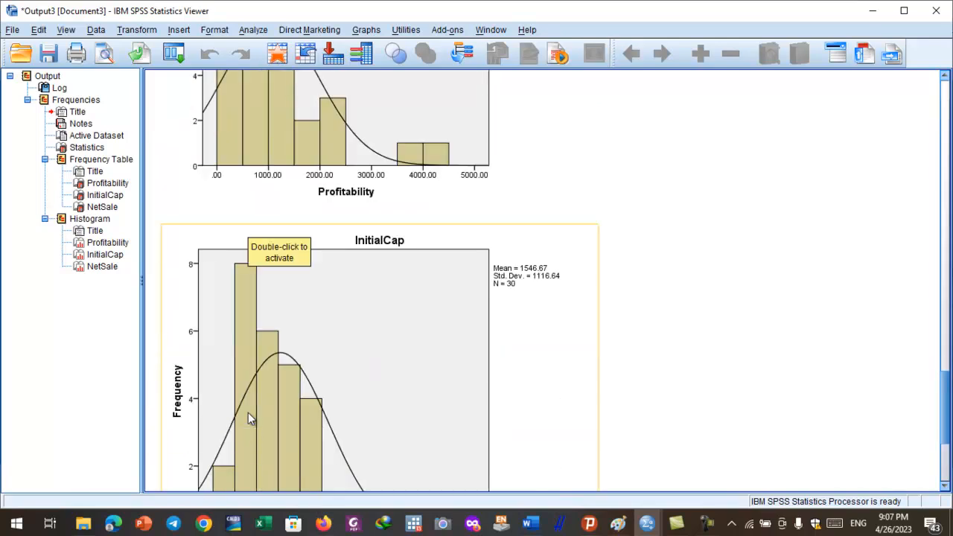
scroll(356, 266, "down", 3)
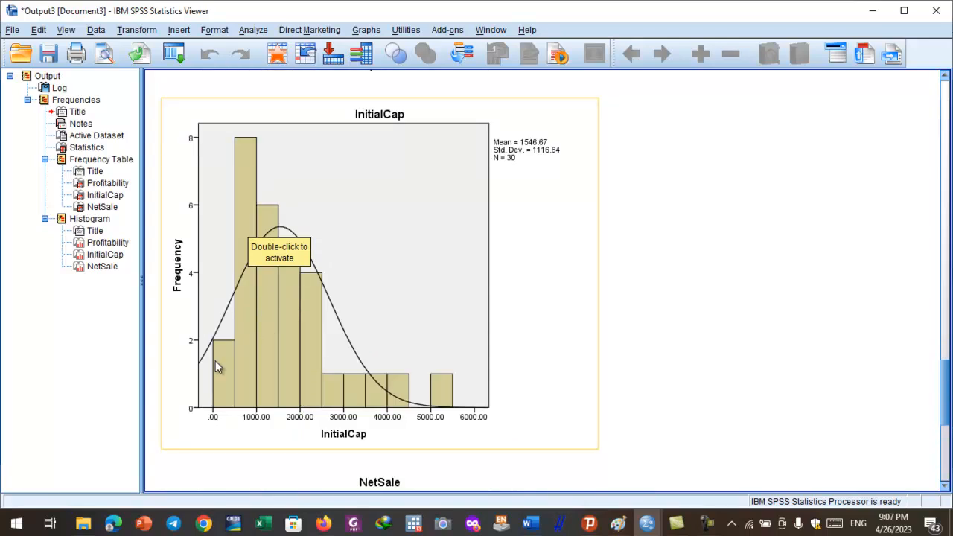
scroll(411, 422, "down", 6)
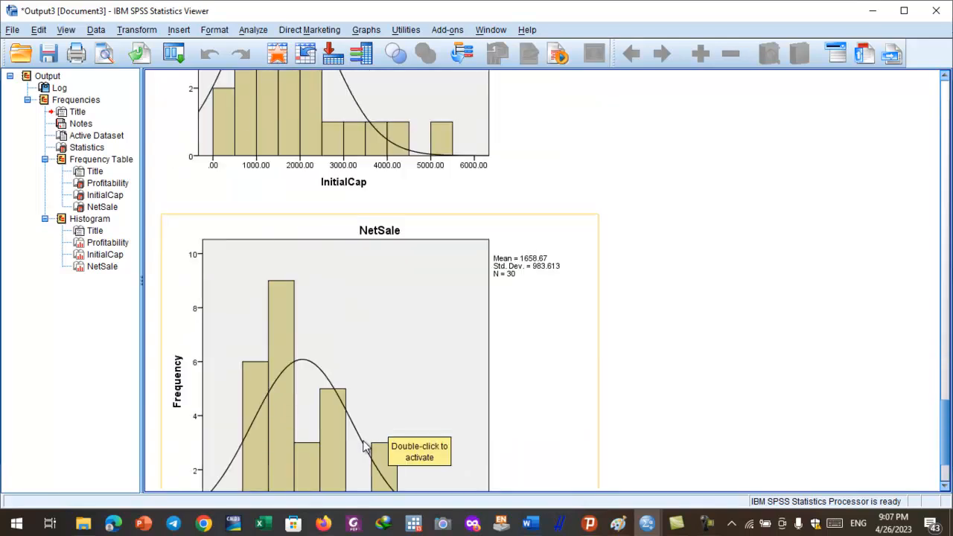
scroll(365, 445, "down", 3)
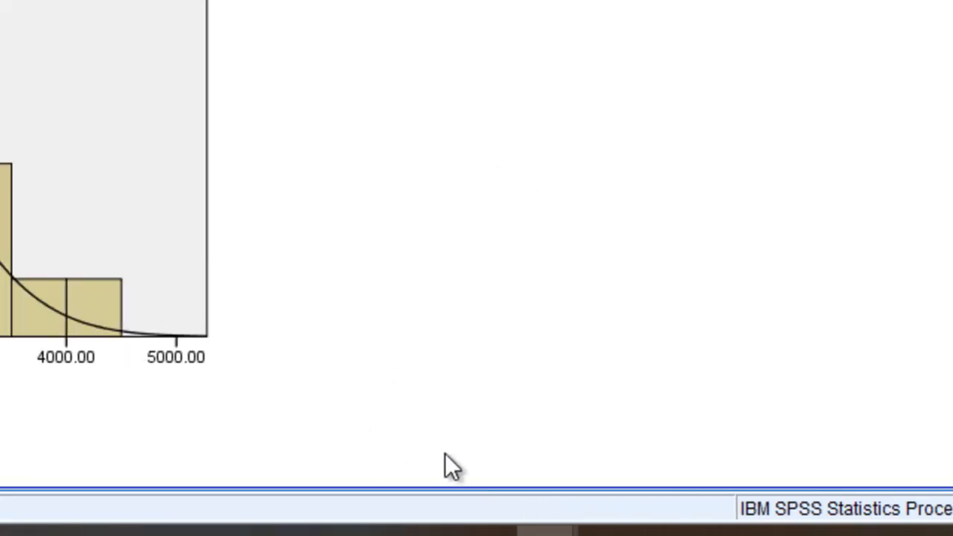
left_click(508, 262)
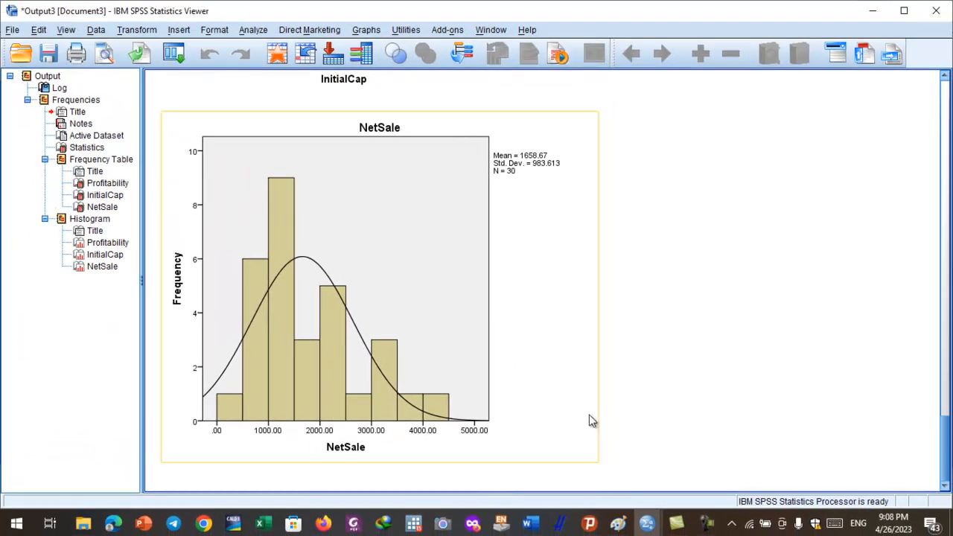
scroll(589, 410, "up", 20)
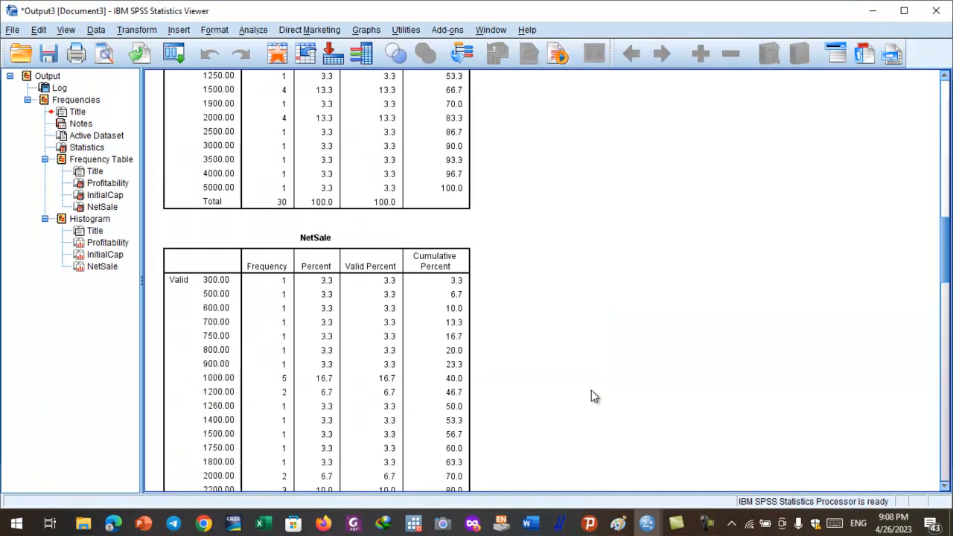
scroll(591, 396, "up", 7)
Open the Explore analysis from the descriptive statistics and reset its previous settings.
left_click(253, 30)
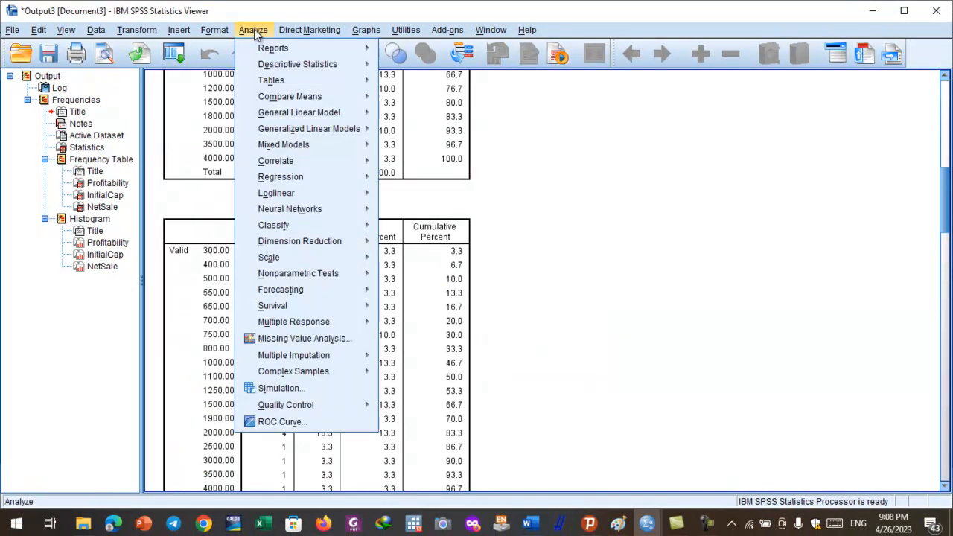
mouse_move(275, 68)
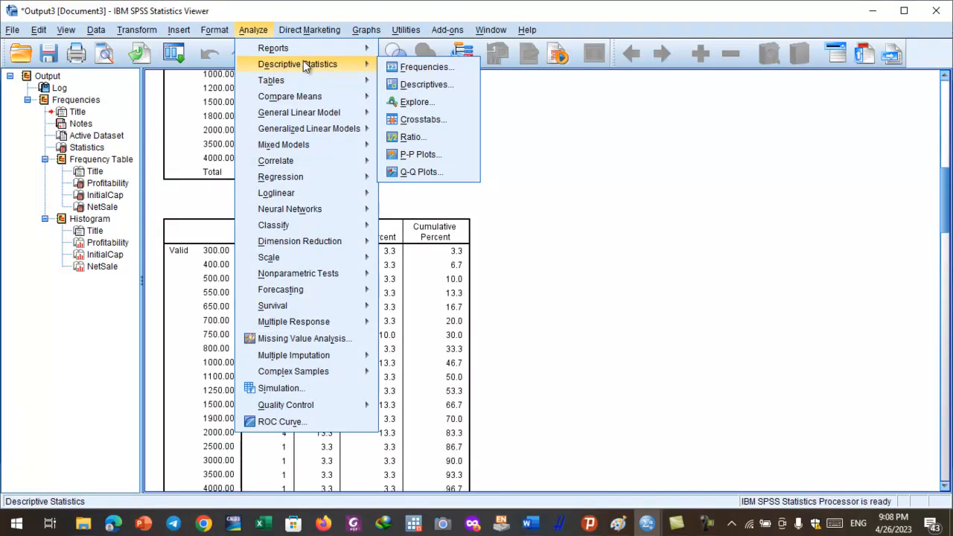
left_click(415, 102)
left_click(505, 188)
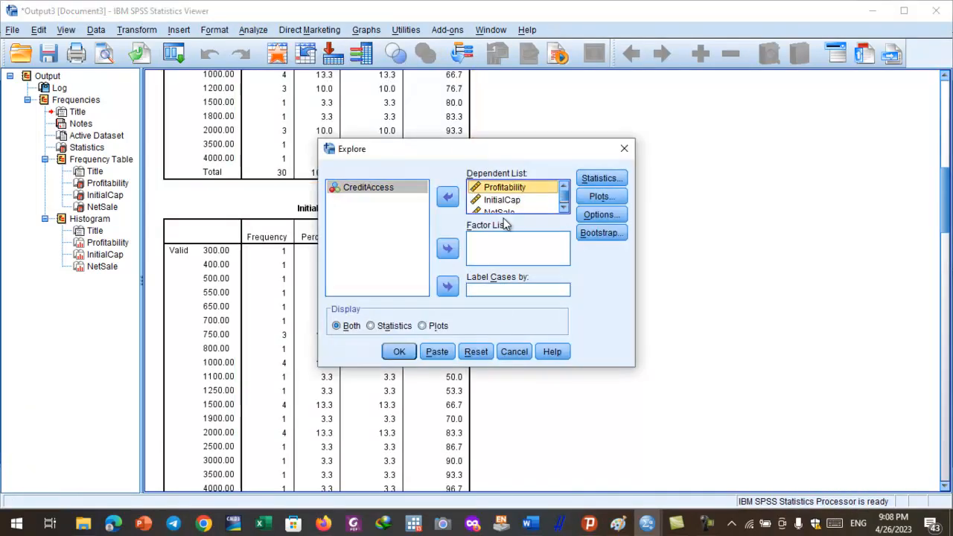
left_click(488, 355)
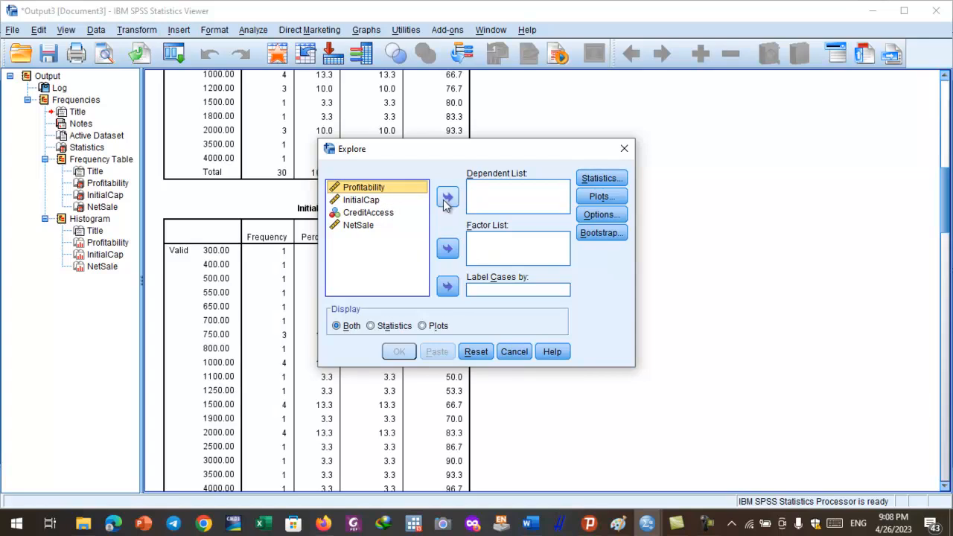
Add Profitability, InitialCap and NetSale as Explore dependent variables and keep descriptives with a 95% confidence interval for the mean.
left_click(449, 200)
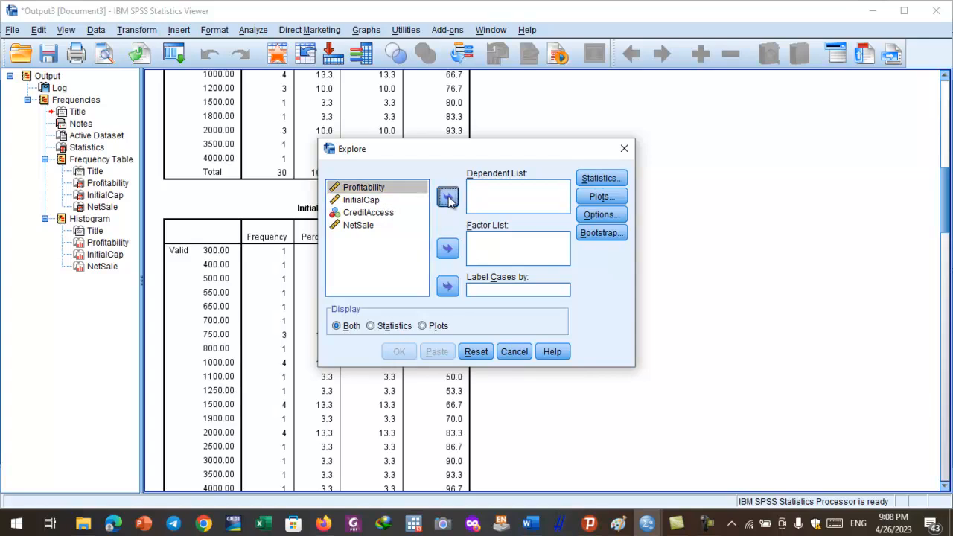
left_click(417, 190)
left_click(449, 200)
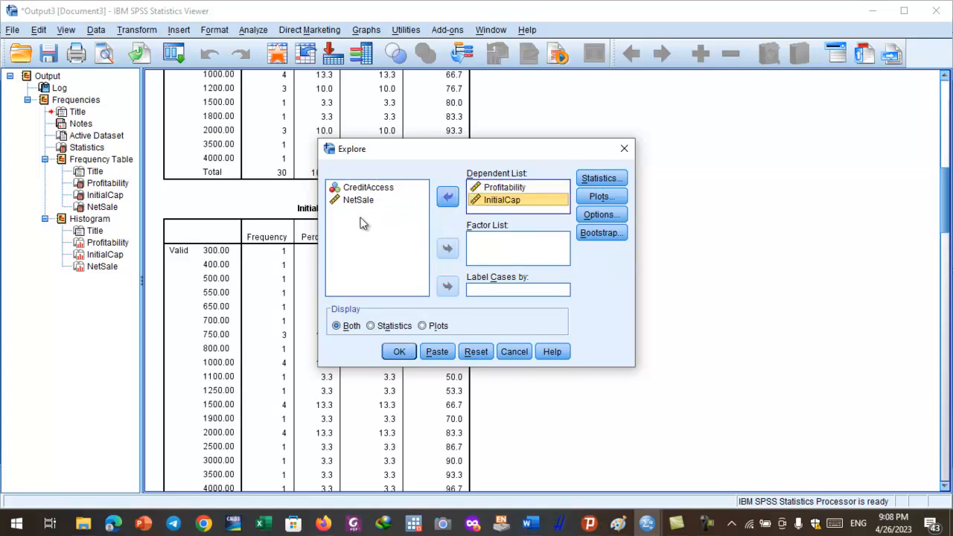
left_click(356, 200)
left_click(448, 196)
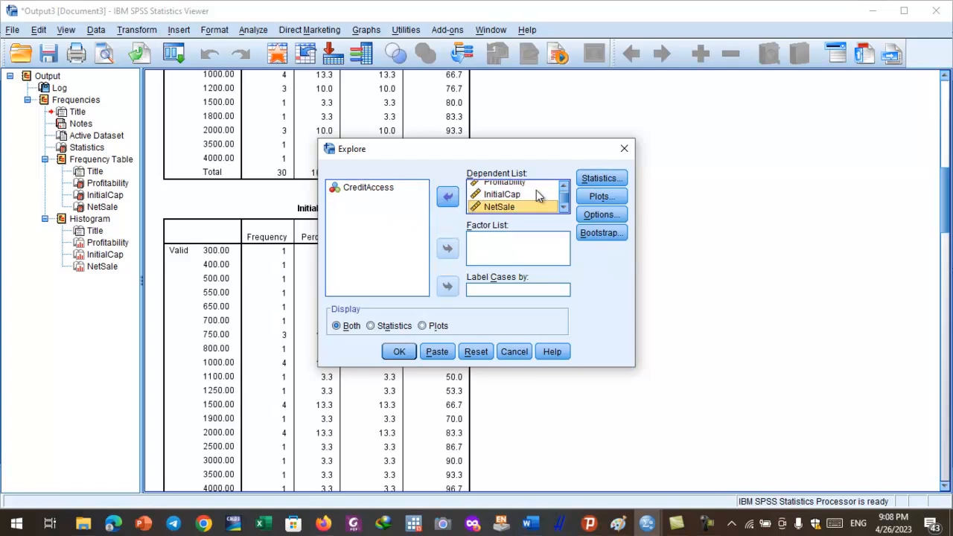
left_click(604, 180)
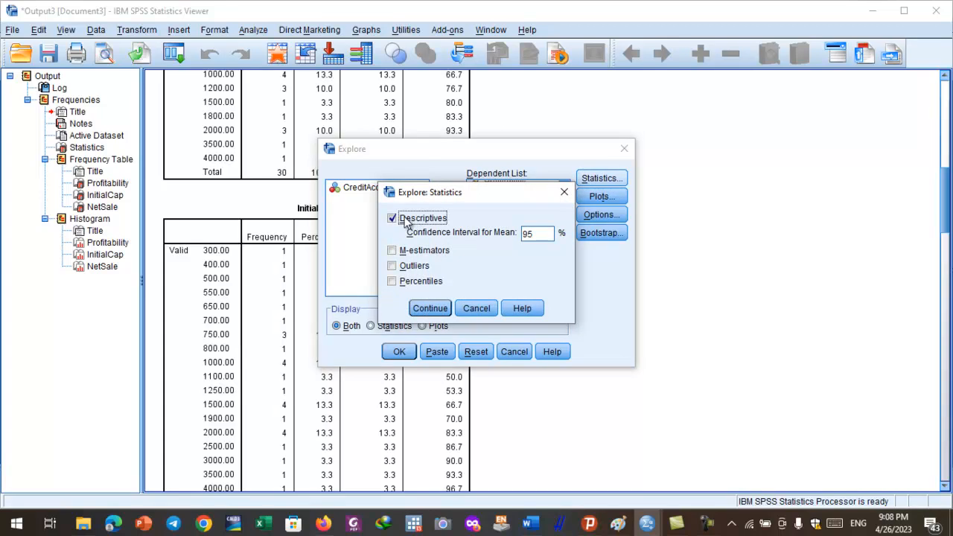
left_click(430, 308)
Replace the stem-and-leaf plot with a histogram, request normality plots with tests, and run the Explore analysis.
left_click(607, 196)
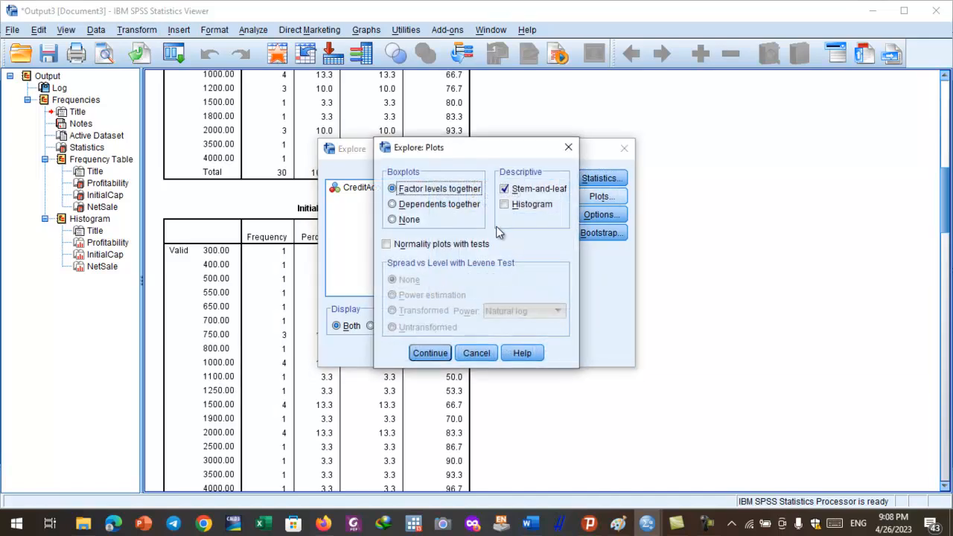
left_click(504, 189)
left_click(505, 204)
left_click(386, 245)
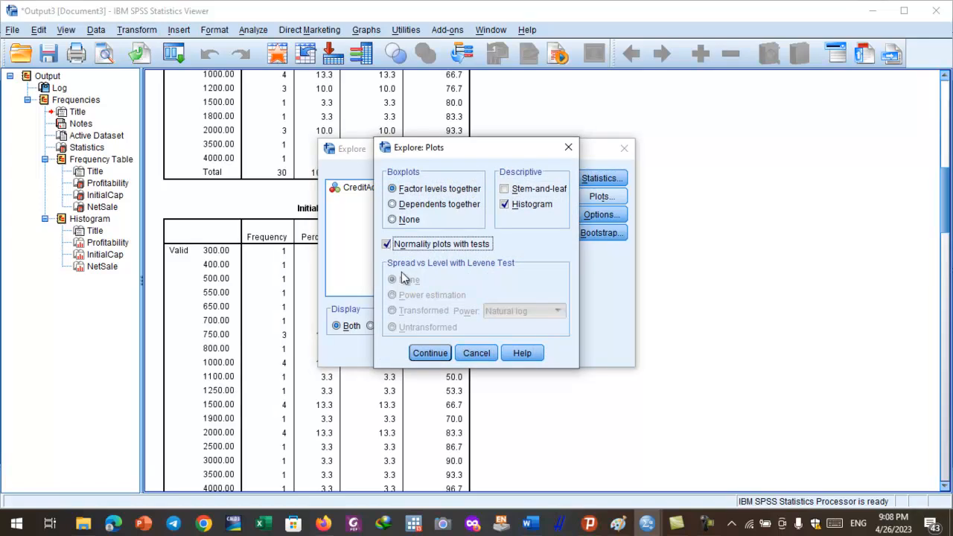
left_click(428, 354)
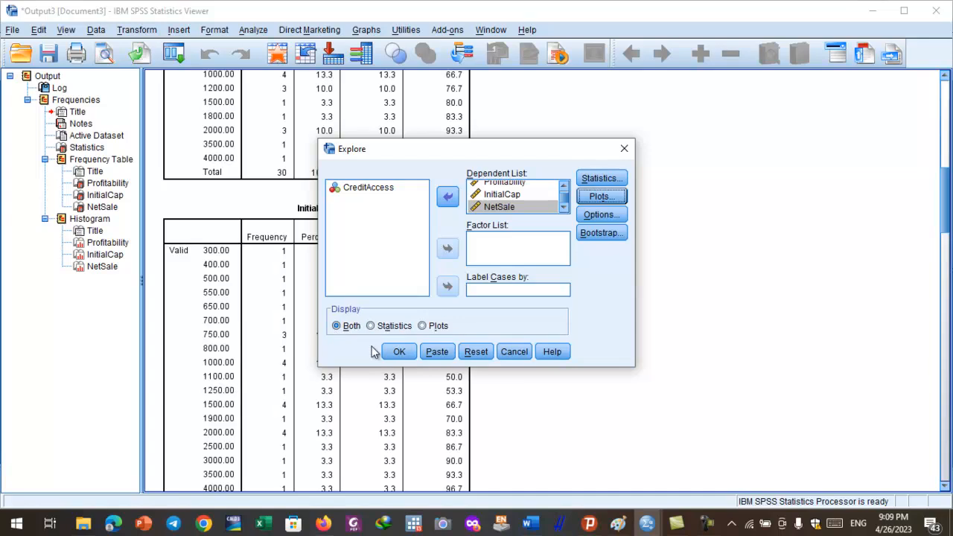
left_click(397, 353)
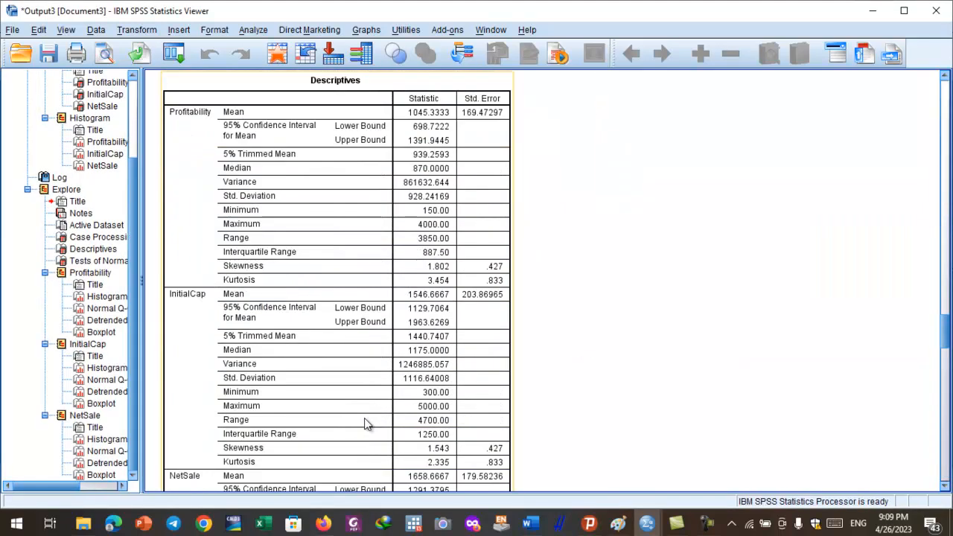
Examine the Explore descriptives and the Kolmogorov-Smirnov and Shapiro-Wilk significance values for the three variables.
scroll(323, 399, "down", 3)
scroll(323, 398, "up", 2)
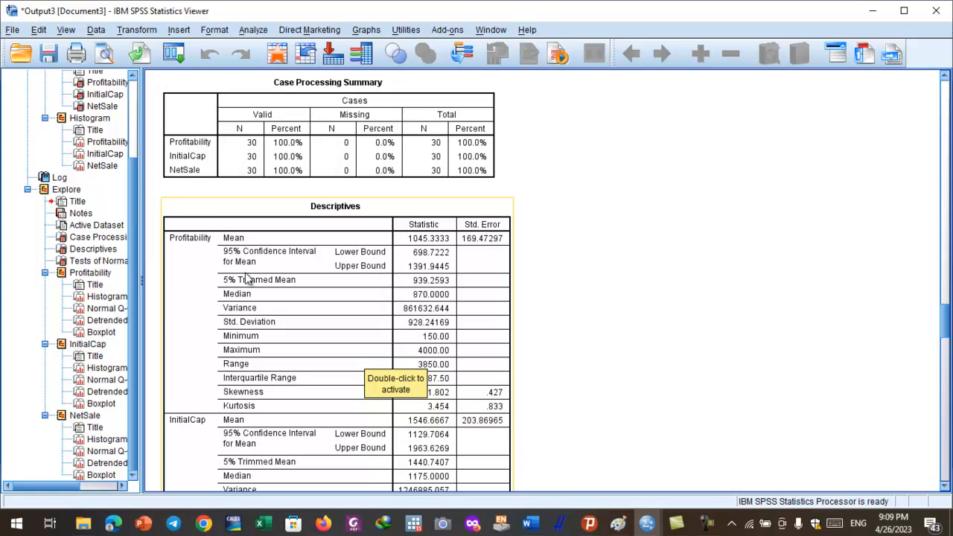
scroll(244, 329, "down", 2)
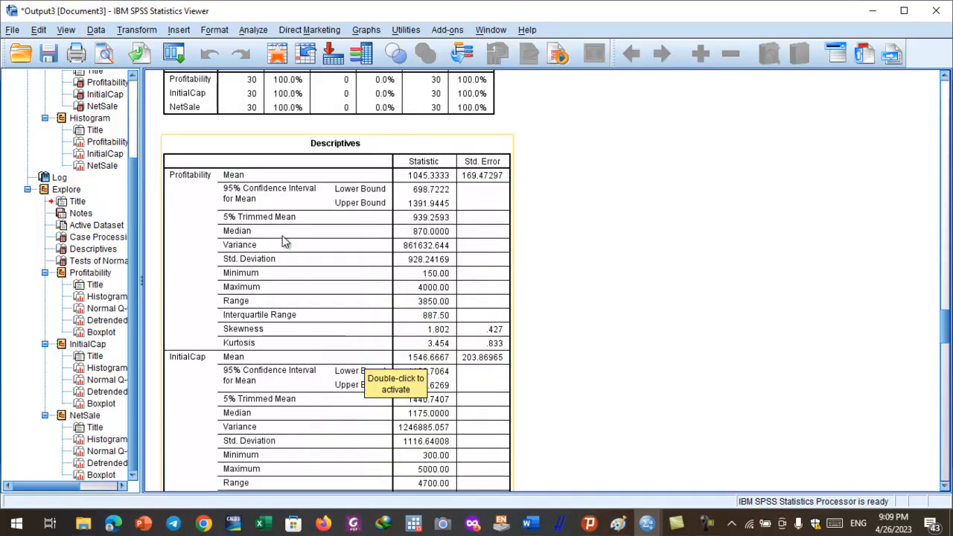
scroll(249, 361, "down", 4)
scroll(227, 356, "down", 4)
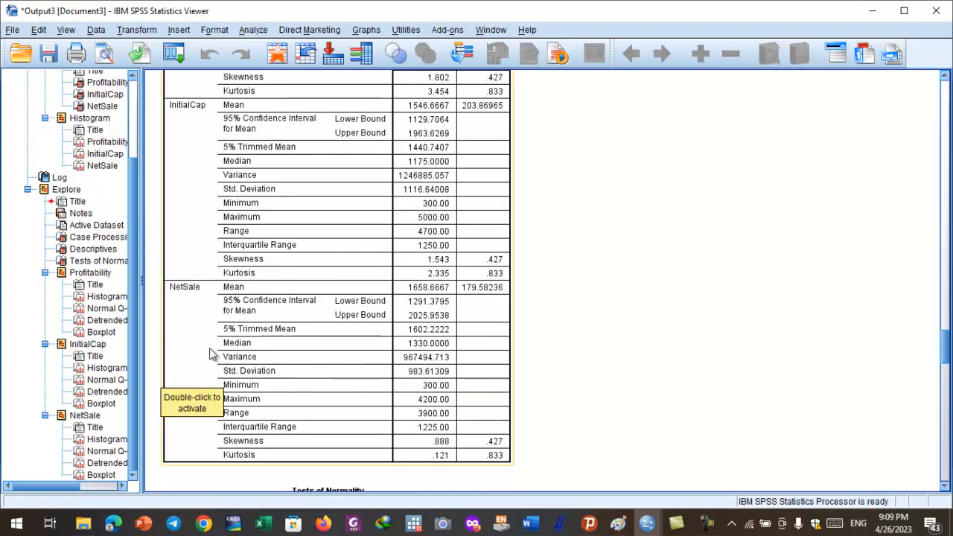
scroll(210, 348, "down", 6)
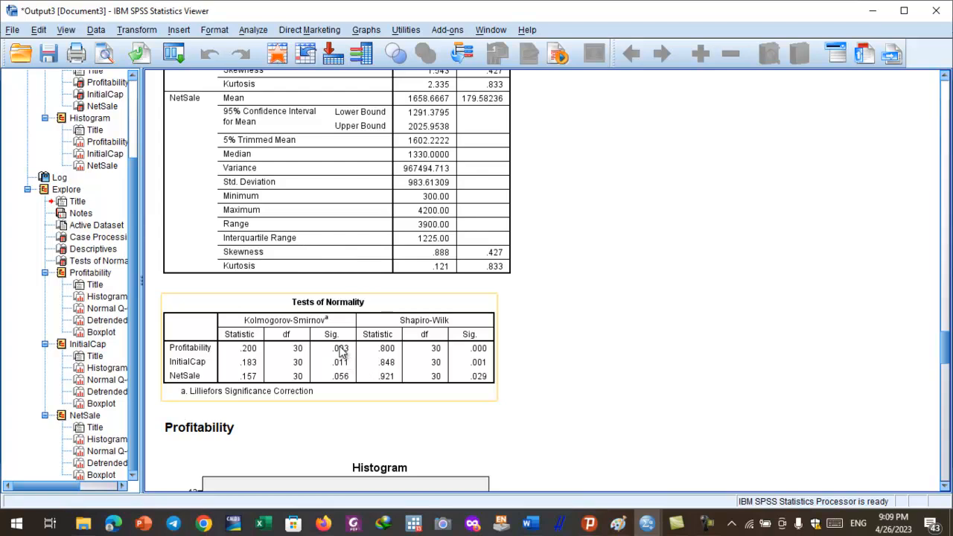
left_click(367, 286)
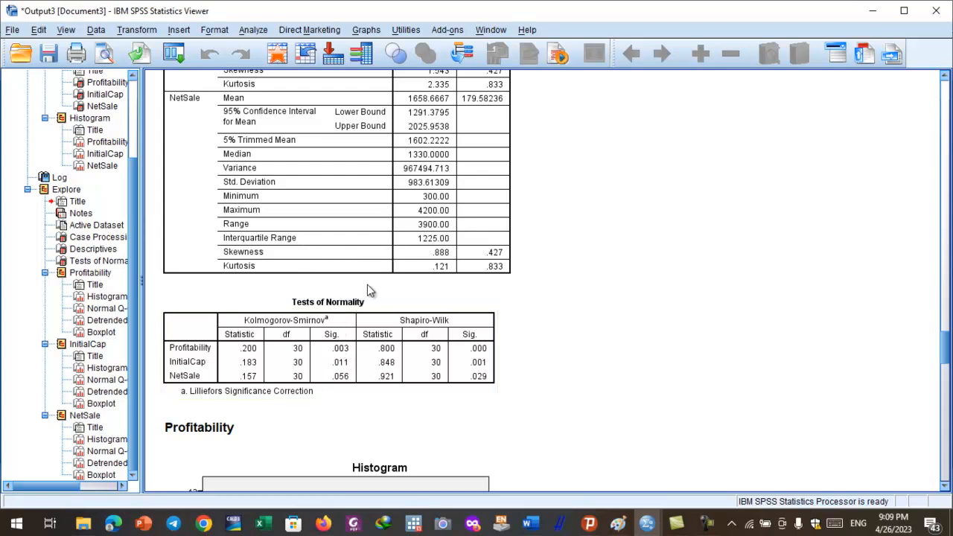
left_click(368, 292)
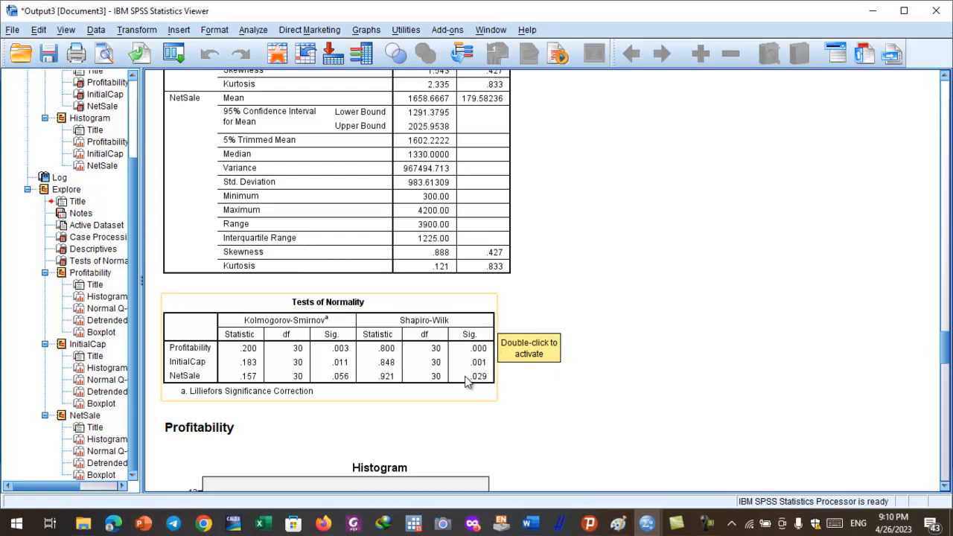
Open the Explore histogram of Profitability for editing and show a normal distribution curve on it.
scroll(376, 411, "down", 3)
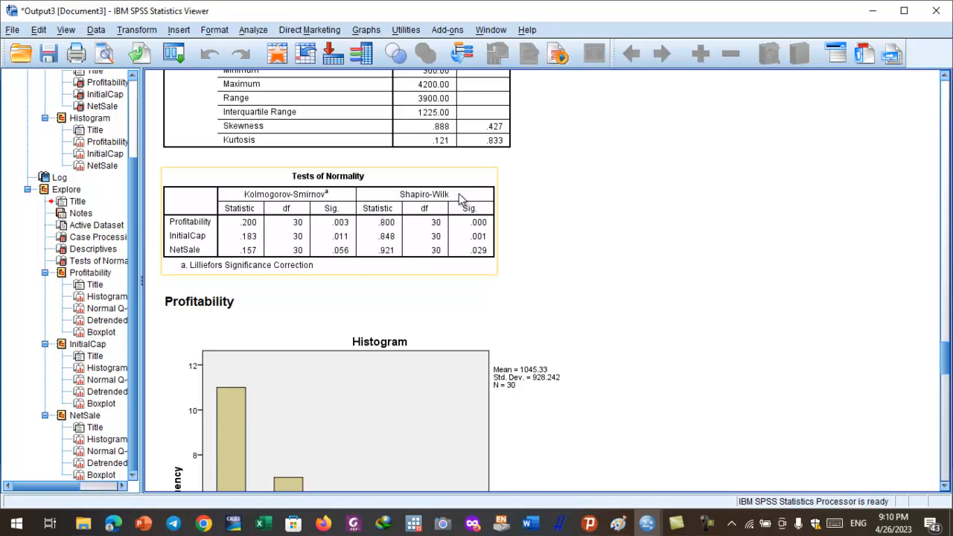
scroll(408, 335, "down", 5)
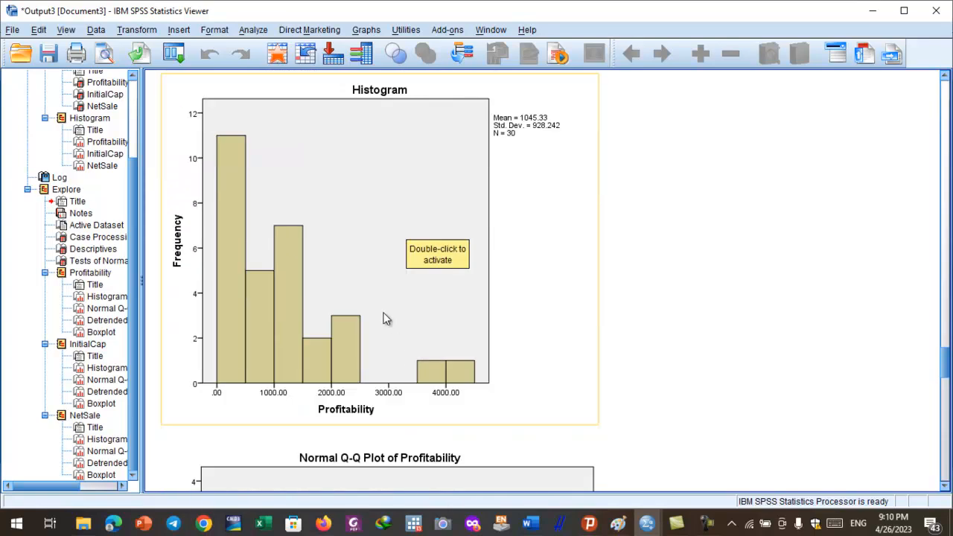
left_click(288, 307)
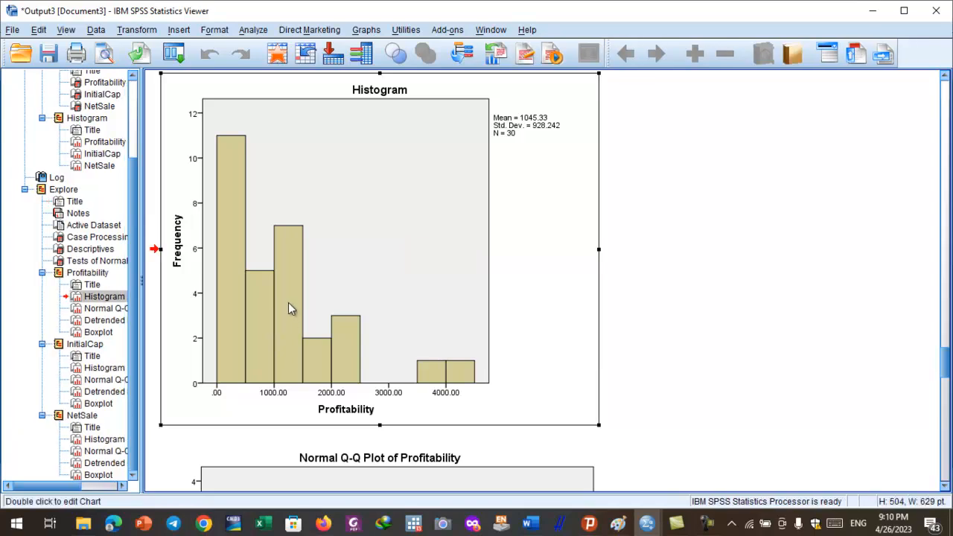
double_click(289, 302)
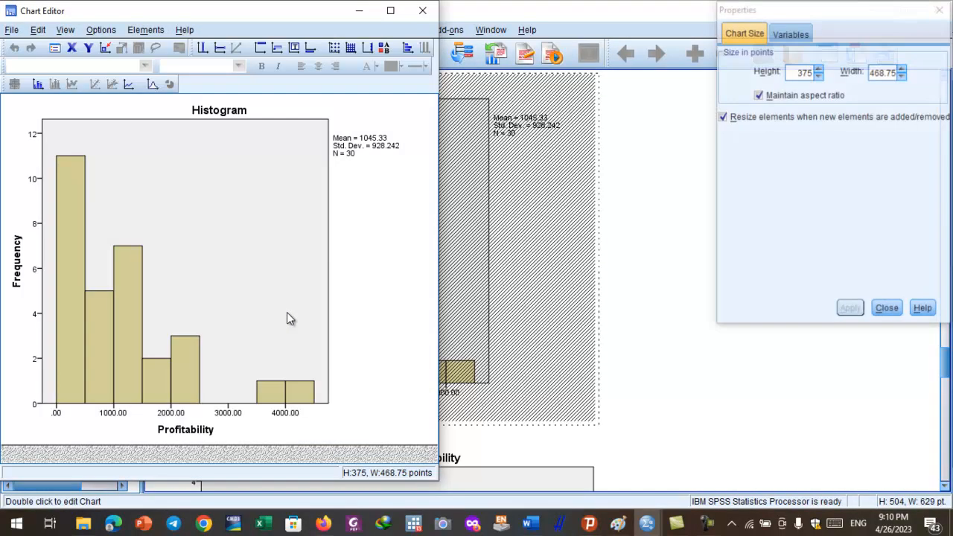
right_click(123, 355)
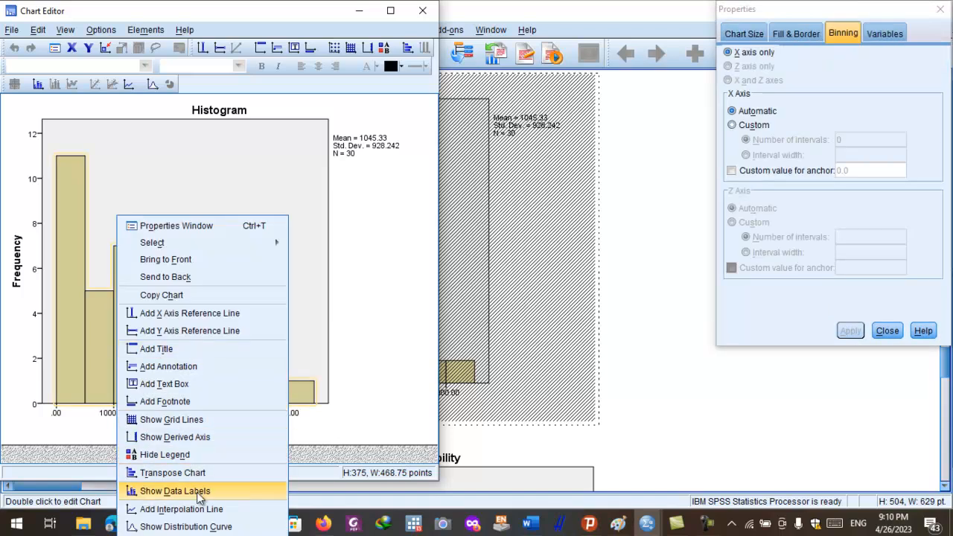
left_click(218, 527)
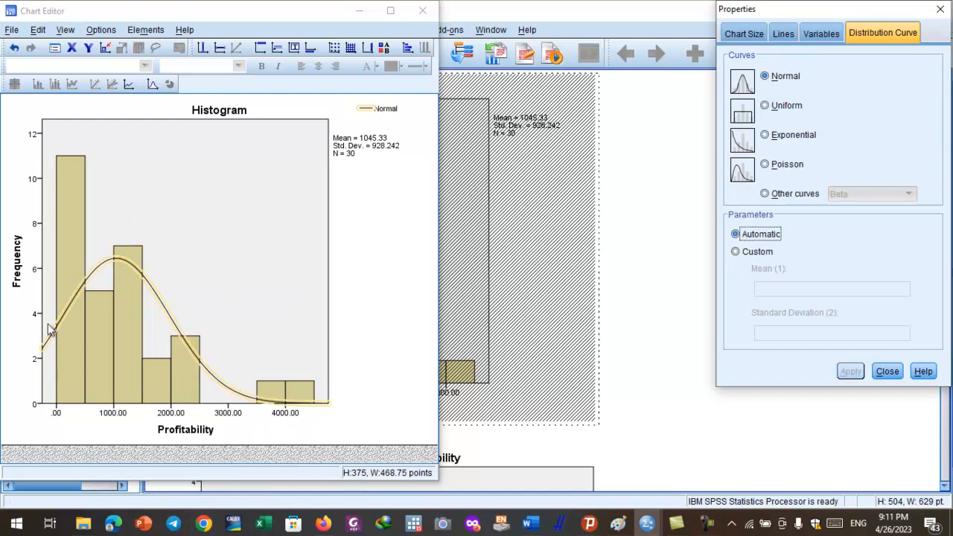
Put the Profitability chart editor away and examine the variable's normal Q-Q plot, detrended Q-Q plot and boxplot.
left_click(356, 15)
scroll(331, 379, "down", 10)
scroll(333, 376, "up", 6)
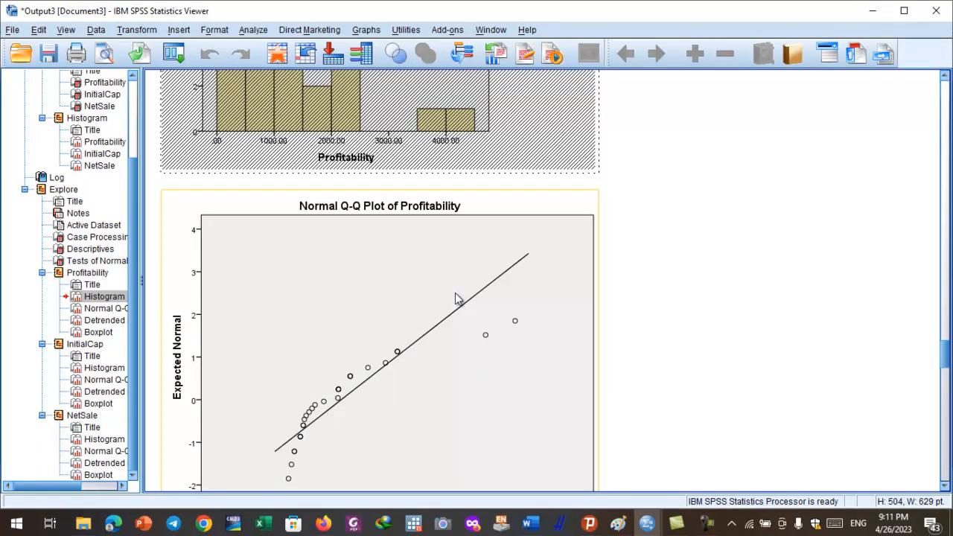
scroll(372, 408, "down", 3)
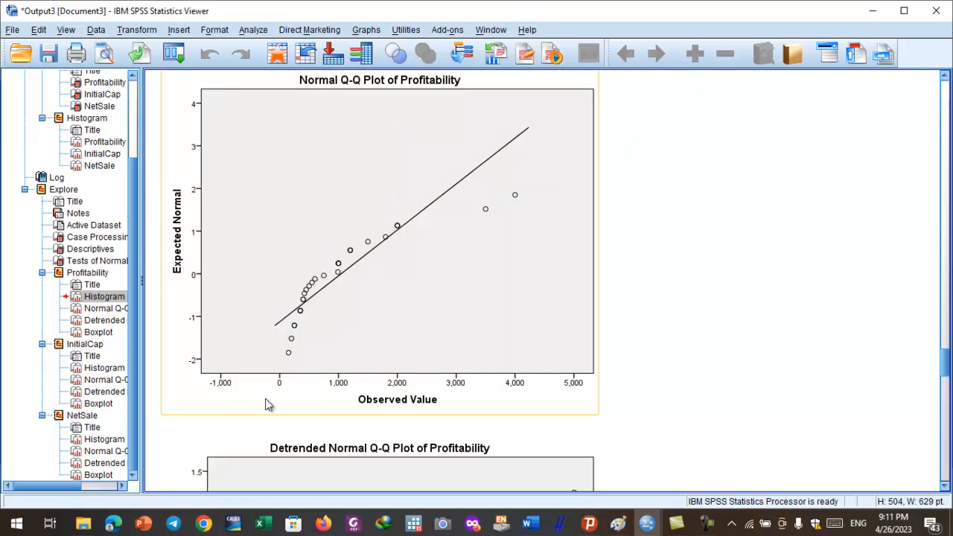
scroll(267, 403, "down", 4)
scroll(335, 350, "down", 5)
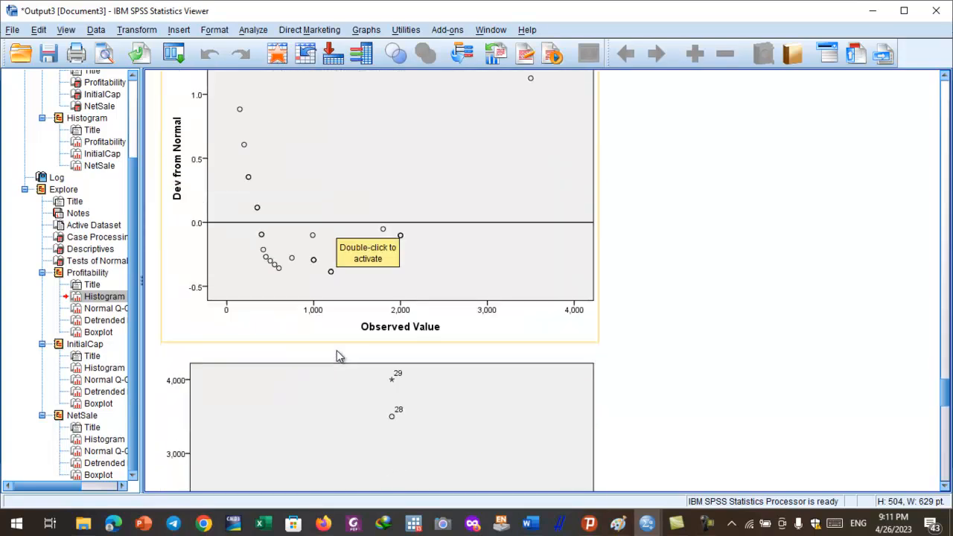
scroll(336, 350, "up", 5)
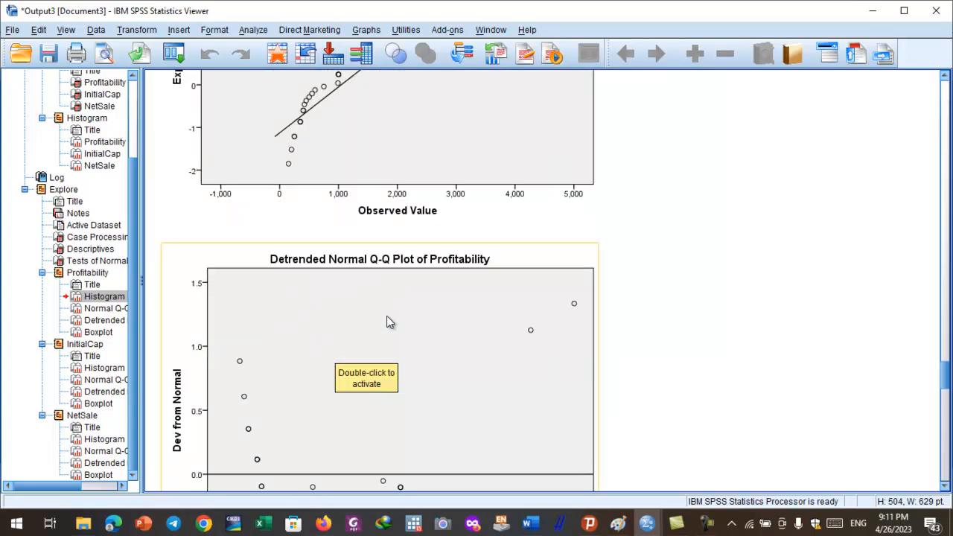
scroll(354, 383, "down", 15)
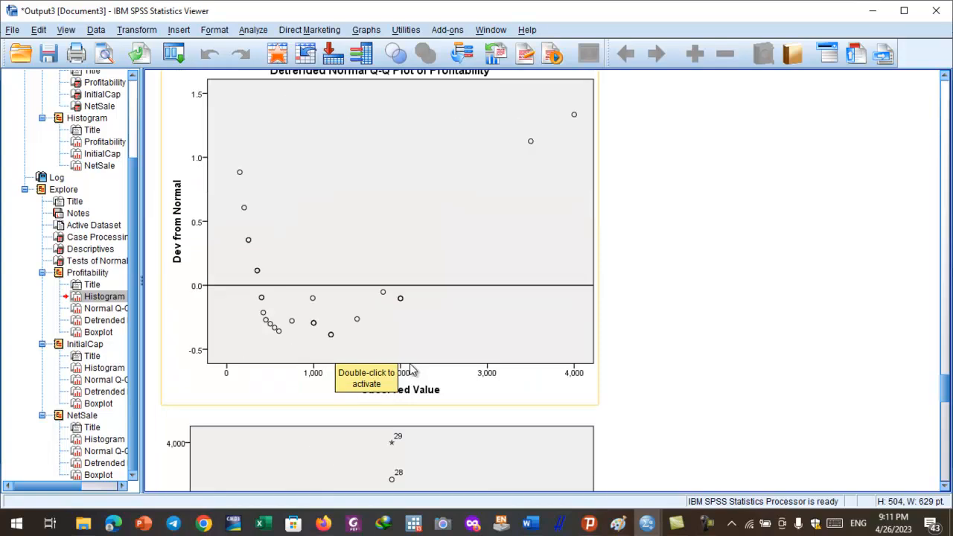
scroll(409, 316, "up", 4)
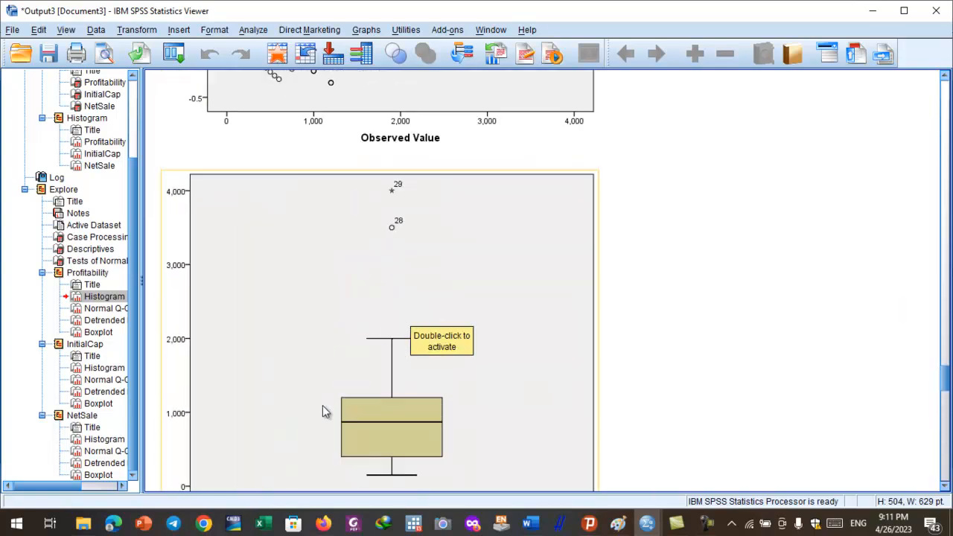
scroll(408, 410, "down", 5)
scroll(405, 416, "down", 4)
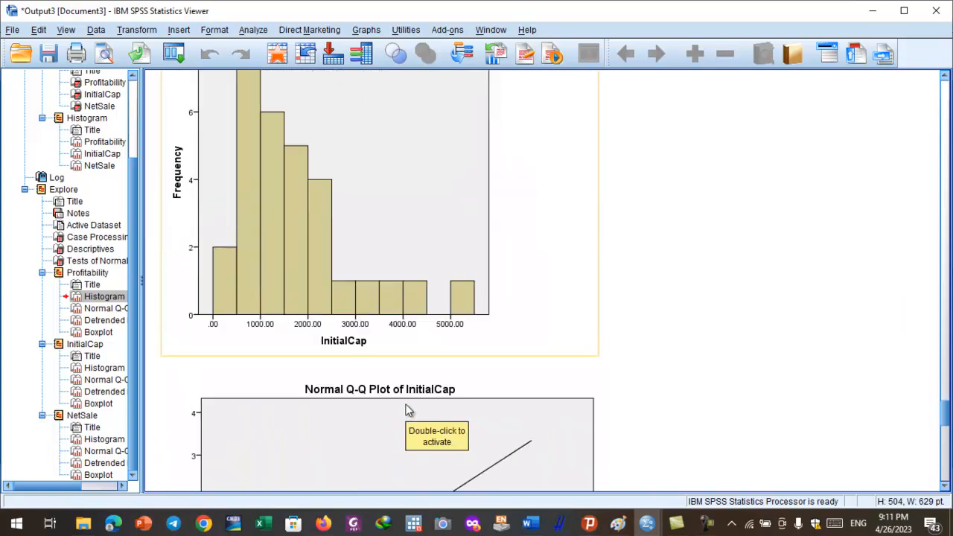
Open the Explore histogram of InitialCap for editing, show a normal distribution curve on it, and leave the chart editor.
scroll(363, 340, "up", 3)
scroll(283, 340, "down", 3)
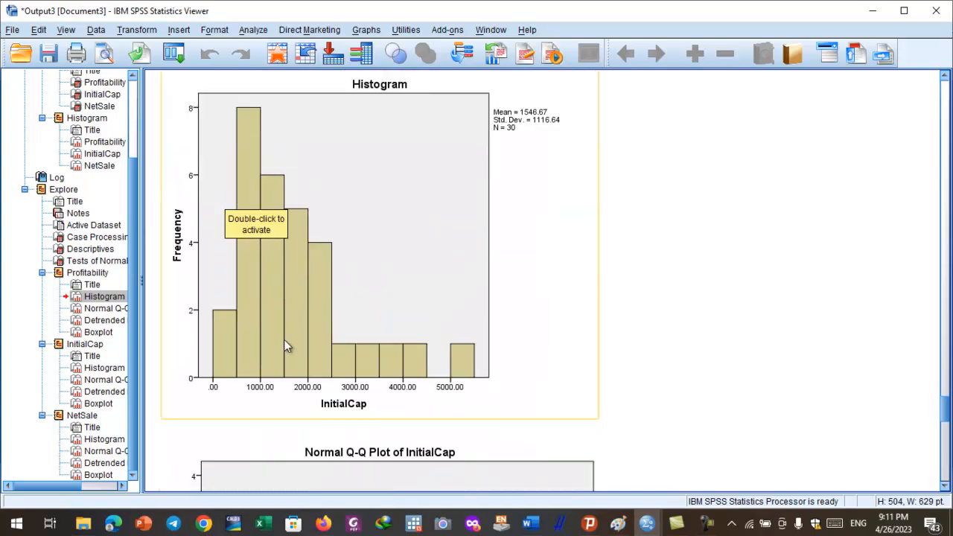
double_click(287, 262)
right_click(131, 325)
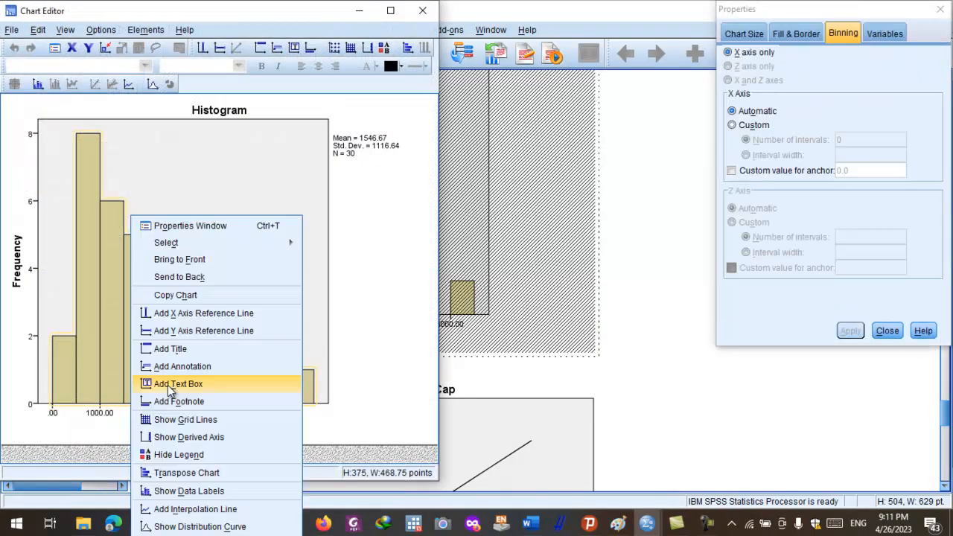
left_click(197, 527)
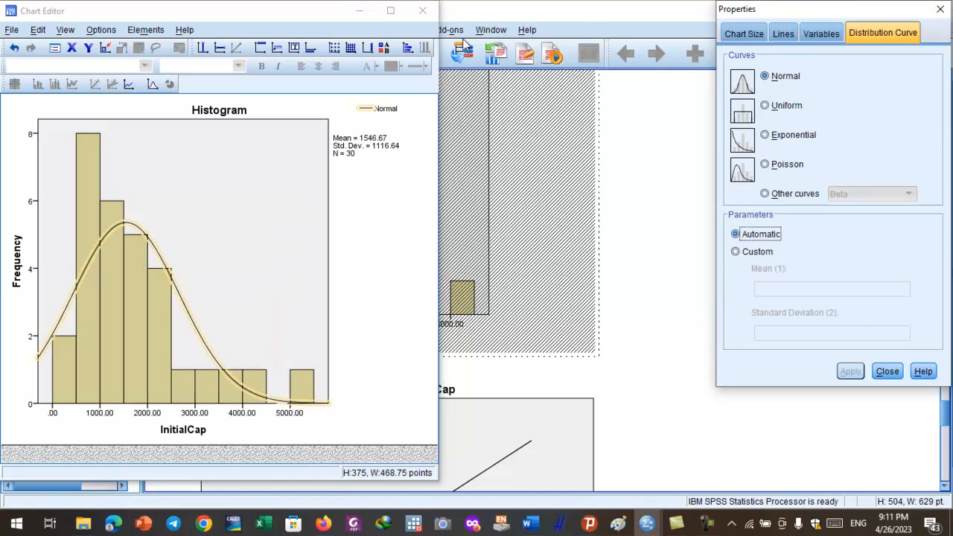
left_click(422, 10)
Open the Explore histogram of NetSale for editing, show a normal distribution curve on it, and leave the chart editor.
scroll(462, 350, "down", 10)
scroll(462, 356, "down", 10)
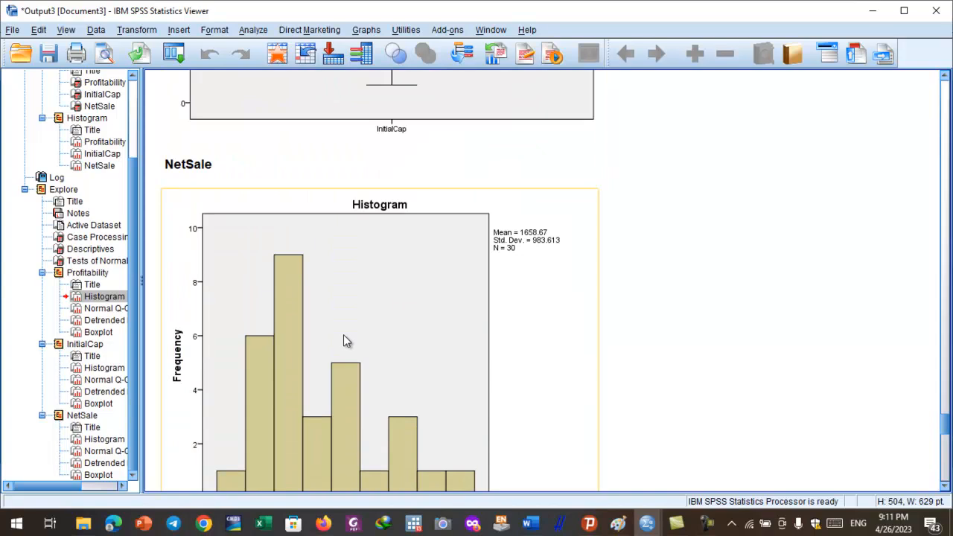
scroll(320, 346, "down", 3)
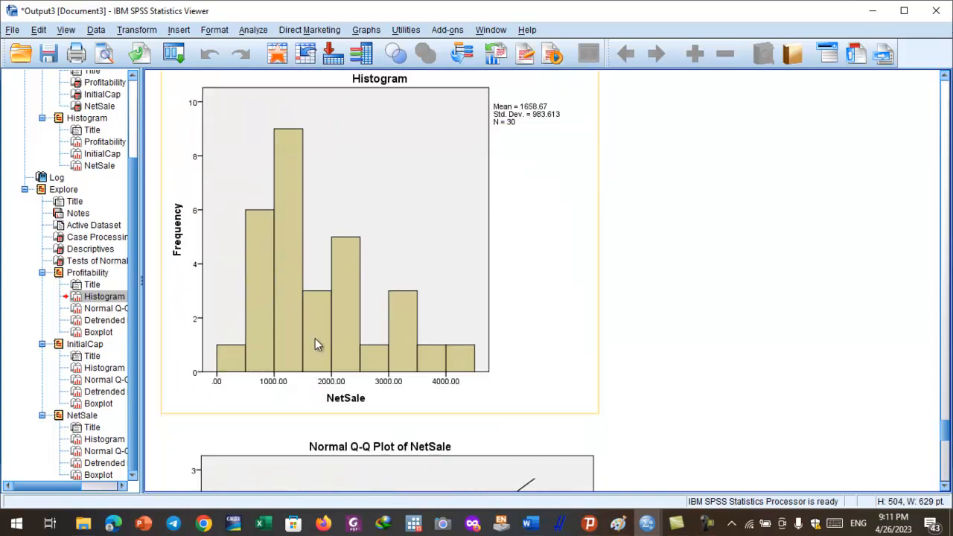
double_click(288, 308)
right_click(112, 274)
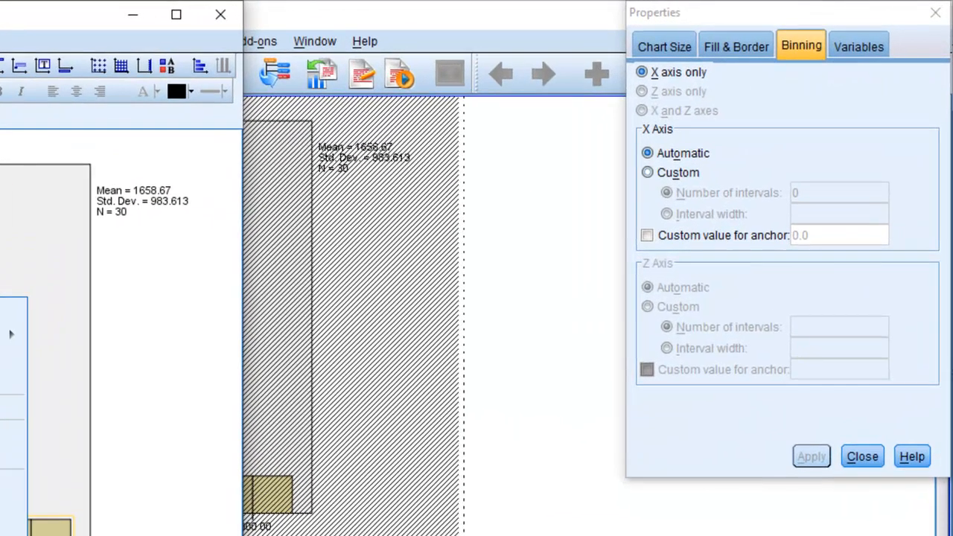
left_click(154, 526)
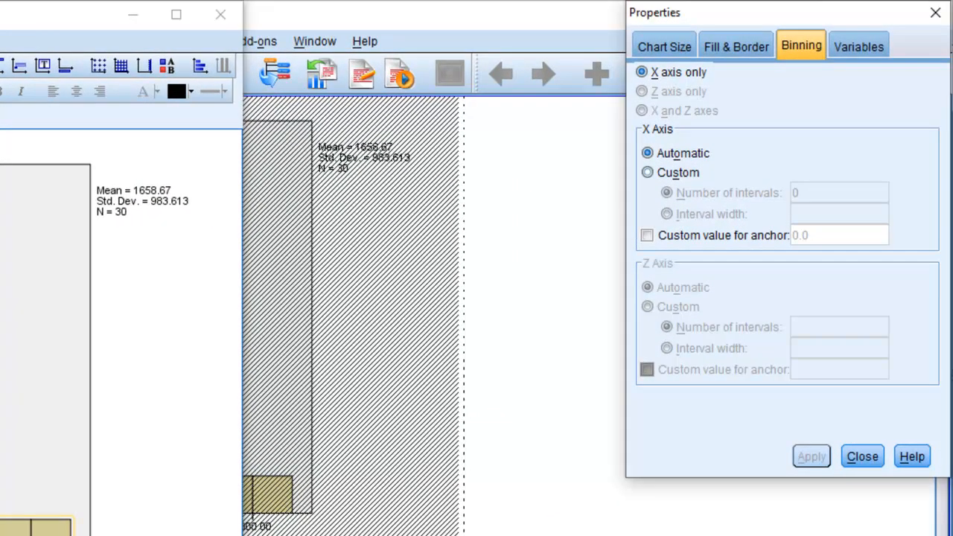
left_click(174, 71)
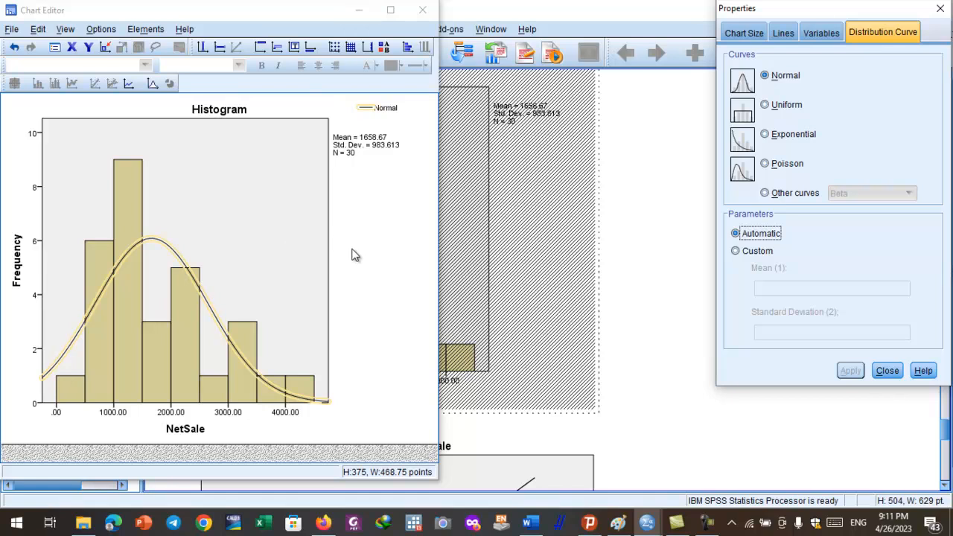
left_click(356, 283)
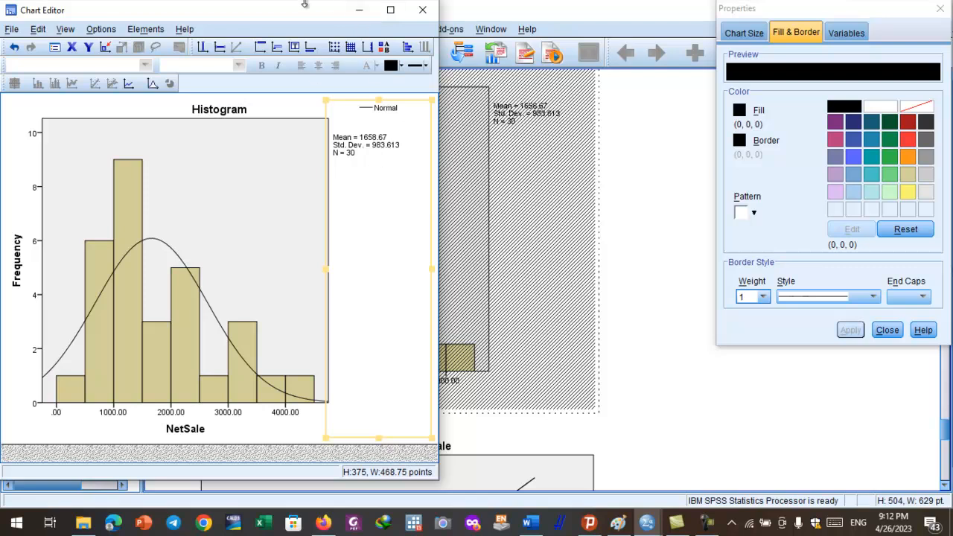
left_click(358, 11)
Examine the normal Q-Q plot of NetSale, and revisit the boxplot and Q-Q plots of Profitability.
scroll(342, 343, "down", 5)
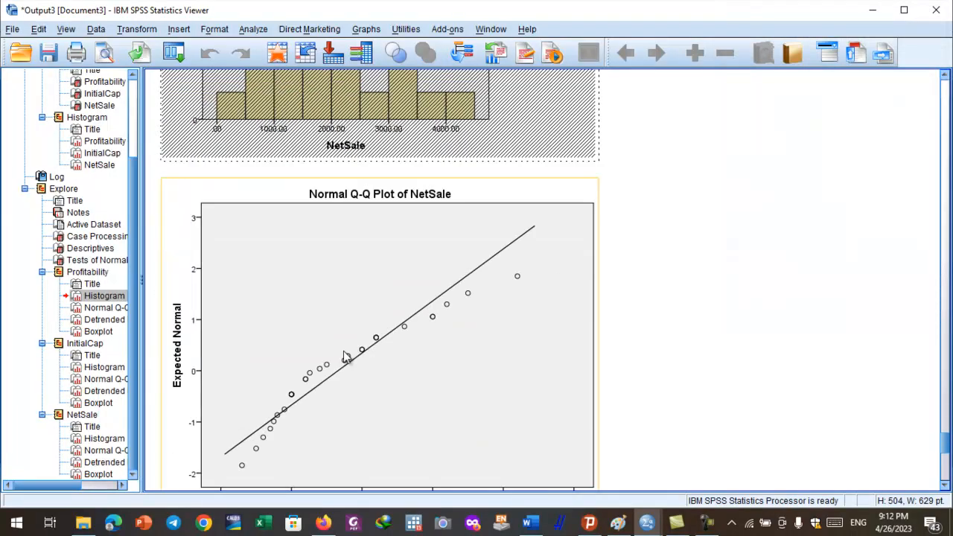
scroll(358, 335, "down", 3)
scroll(367, 332, "up", 20)
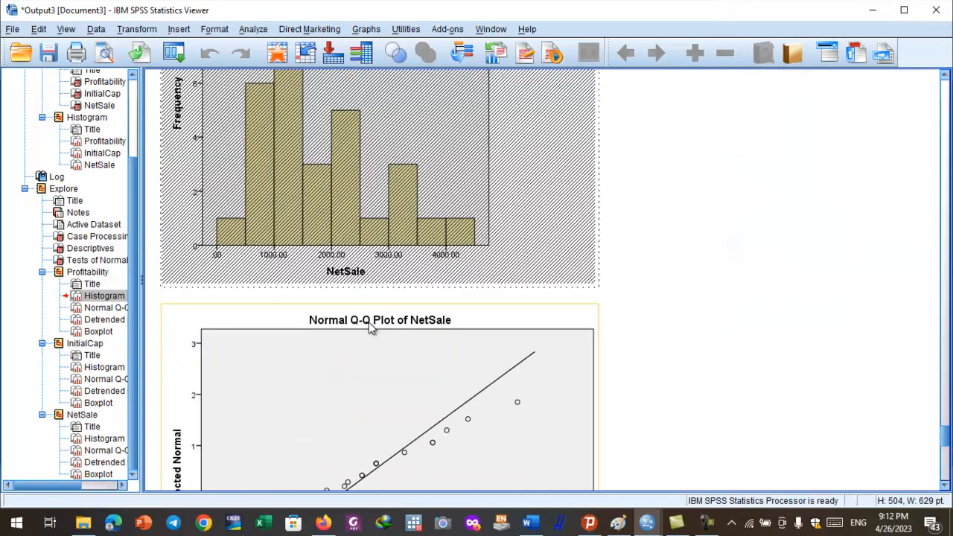
scroll(375, 326, "up", 10)
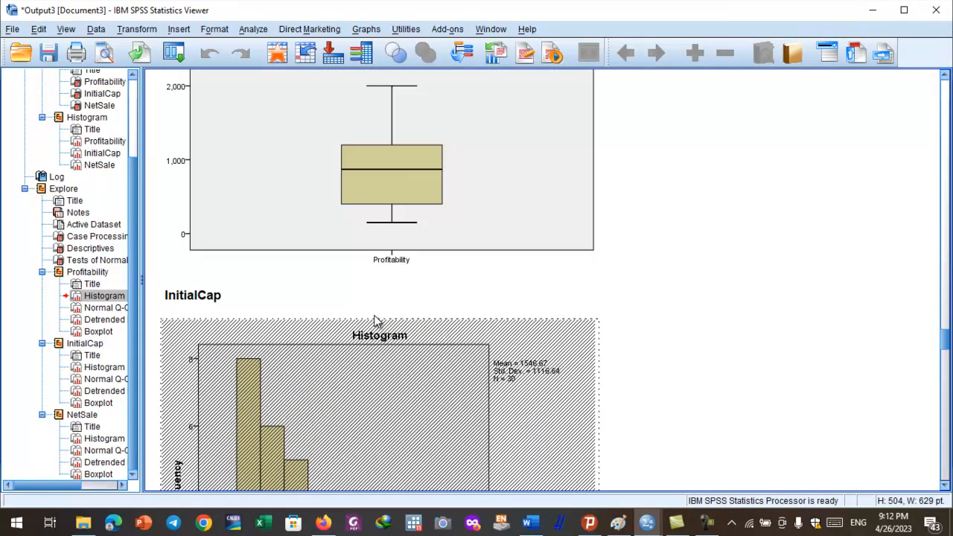
scroll(376, 320, "up", 4)
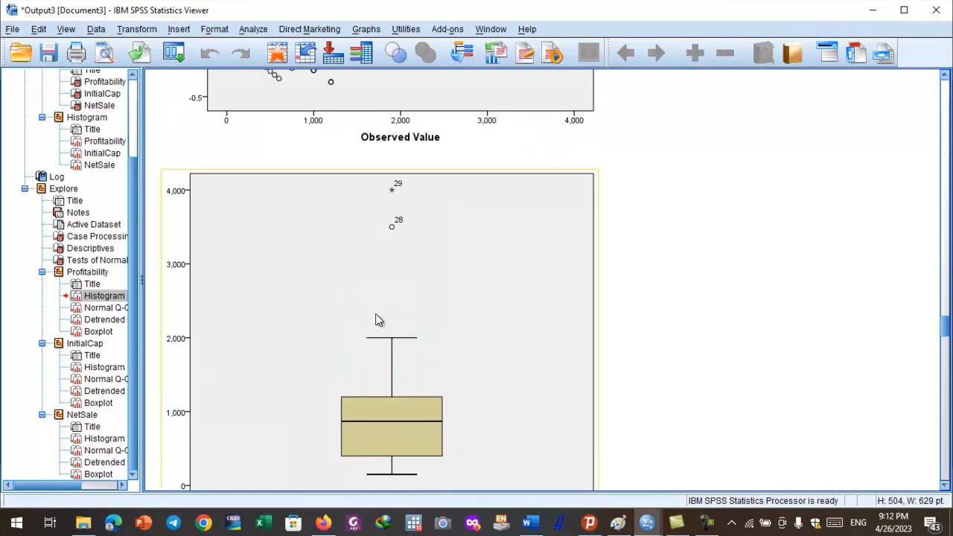
scroll(378, 319, "up", 5)
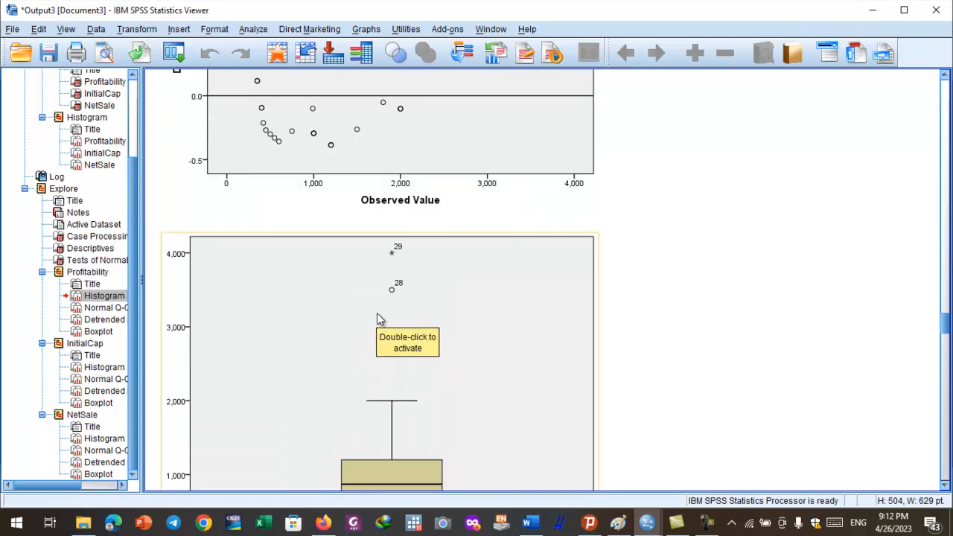
scroll(378, 318, "up", 4)
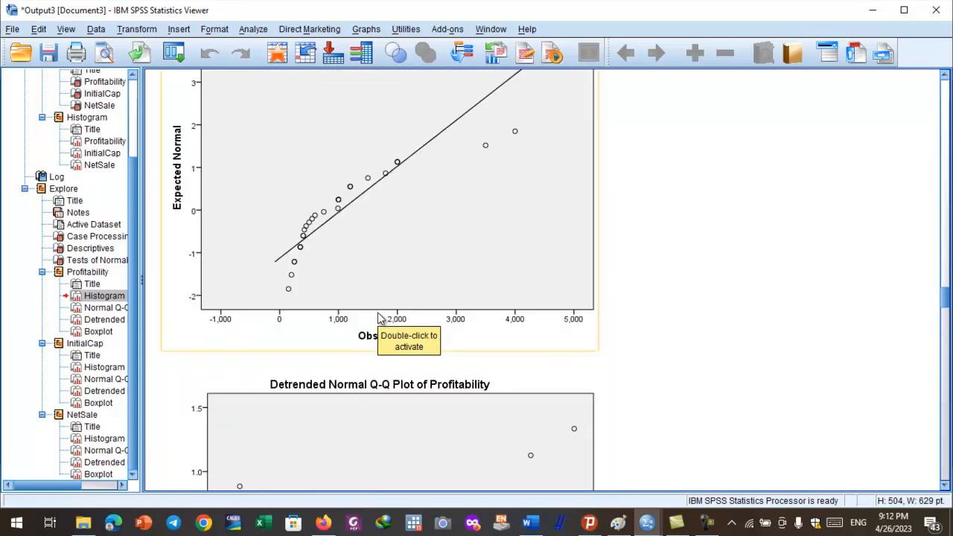
scroll(377, 319, "up", 5)
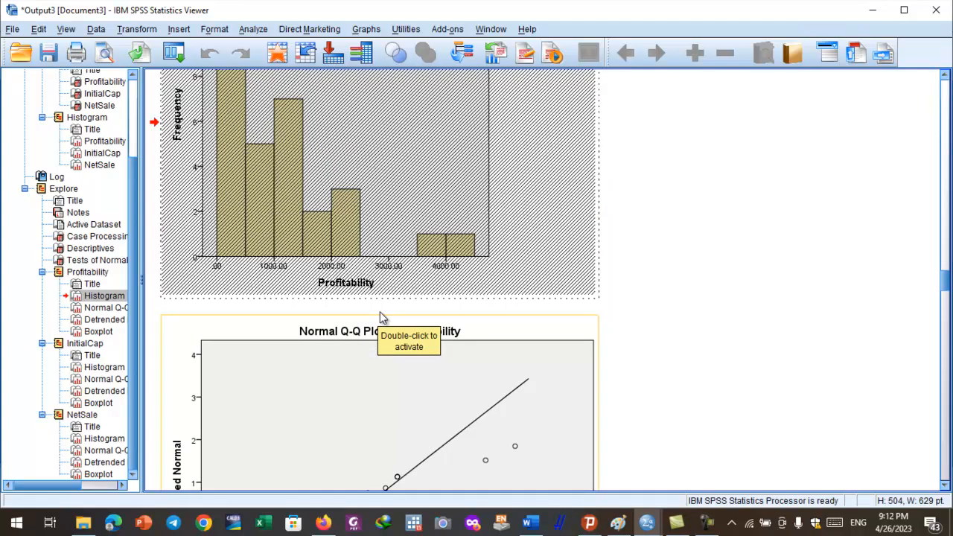
Review the Explore descriptives and the Tests of Normality table for Profitability, InitialCap and NetSale again.
scroll(380, 317, "up", 10)
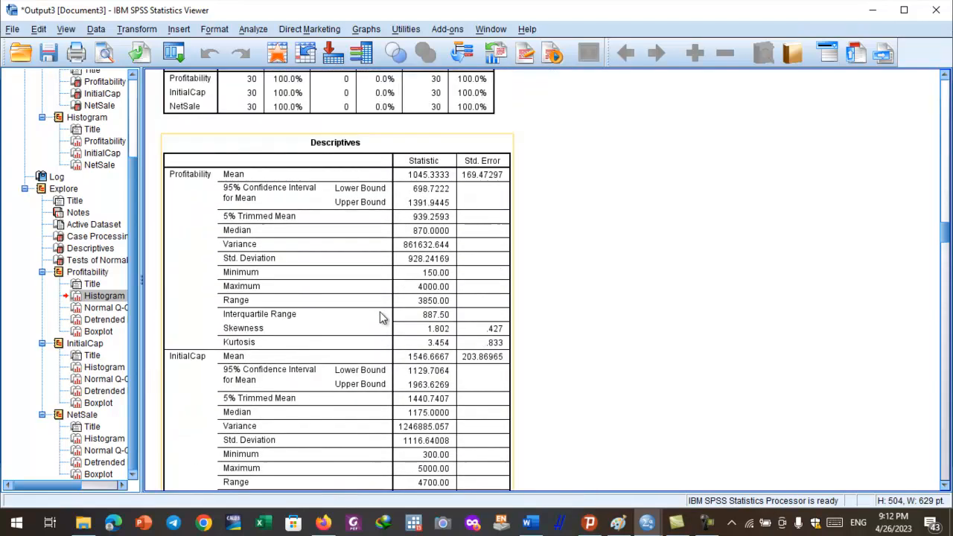
scroll(379, 317, "up", 3)
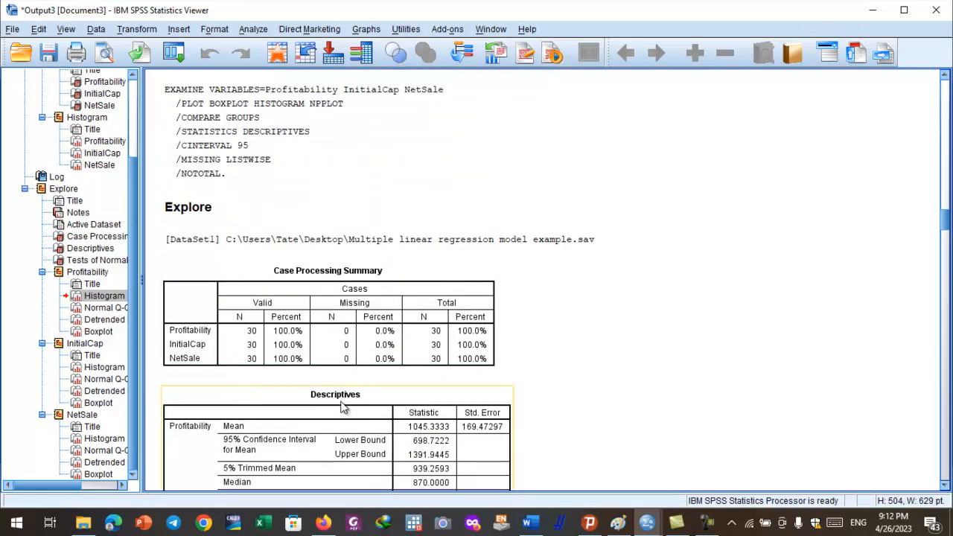
scroll(344, 406, "down", 6)
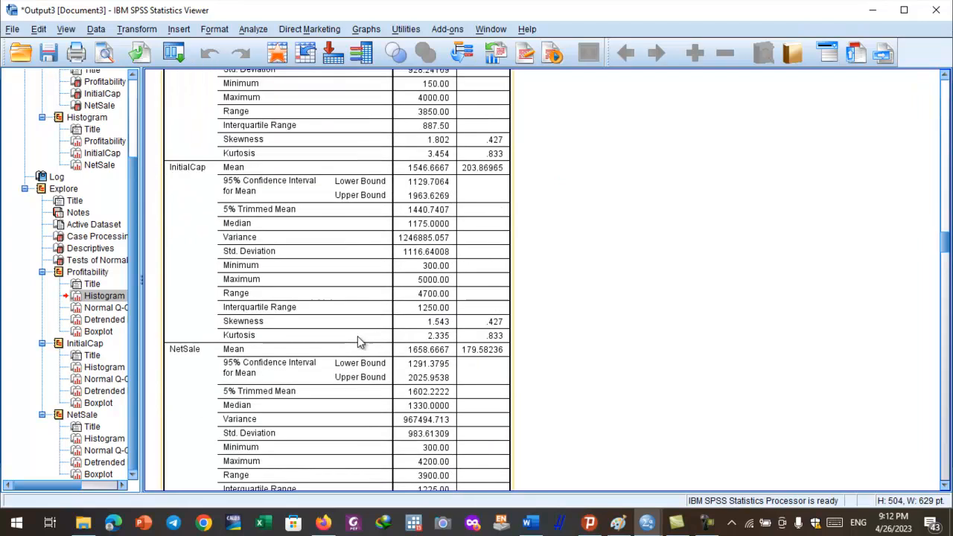
scroll(357, 341, "down", 6)
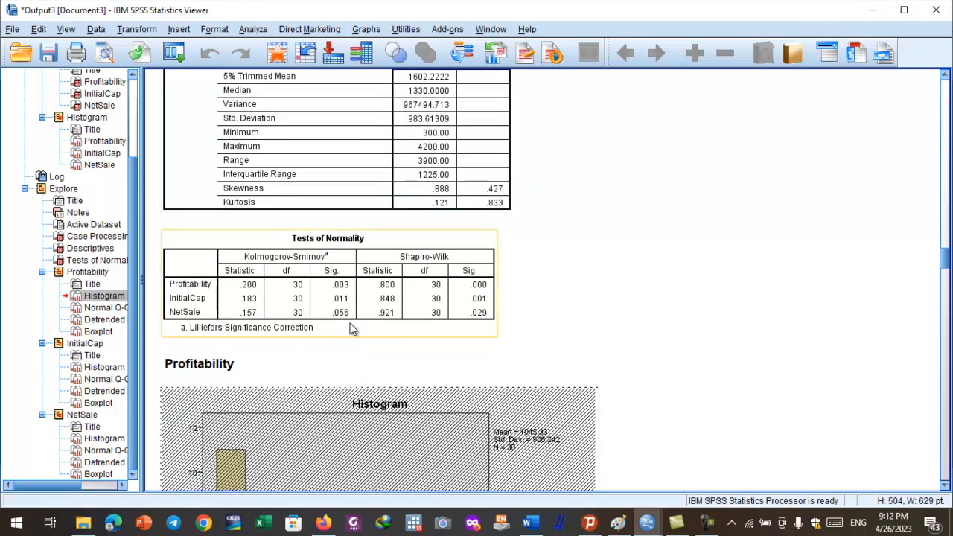
scroll(352, 323, "up", 6)
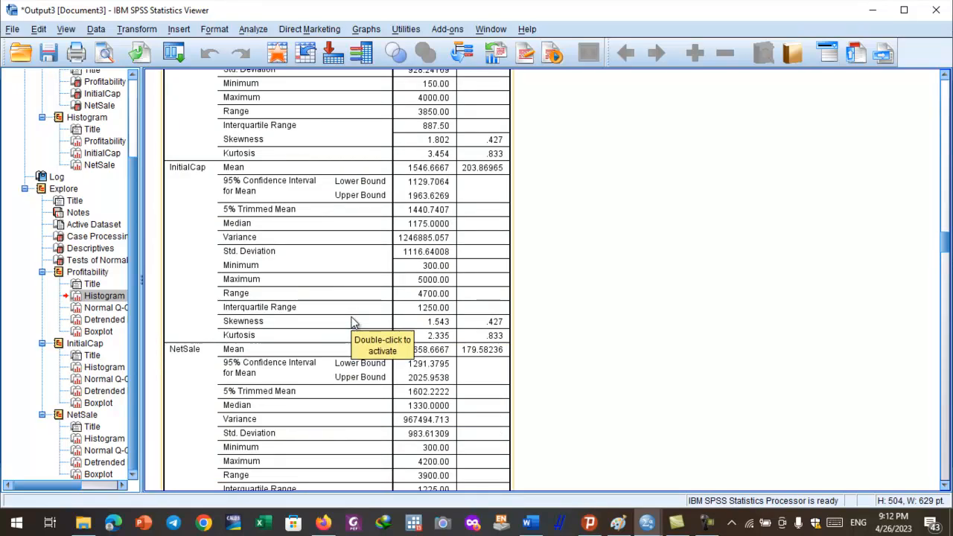